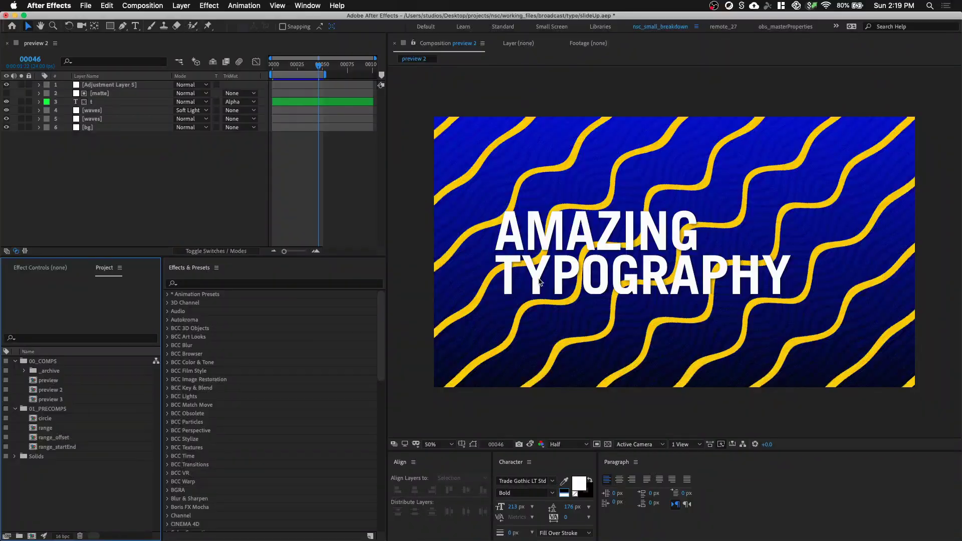
- Start a new composition with the HDTV 1080 24 preset at 1920×1080
key(super+n)
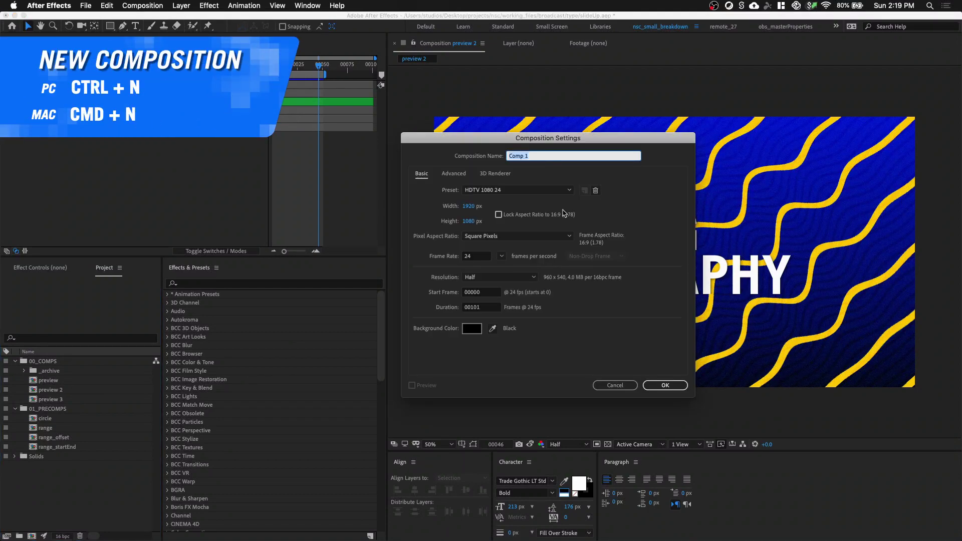
- Name the 1920×1080, 24 fps composition 'demo', create it and make its viewer active
text(demo)
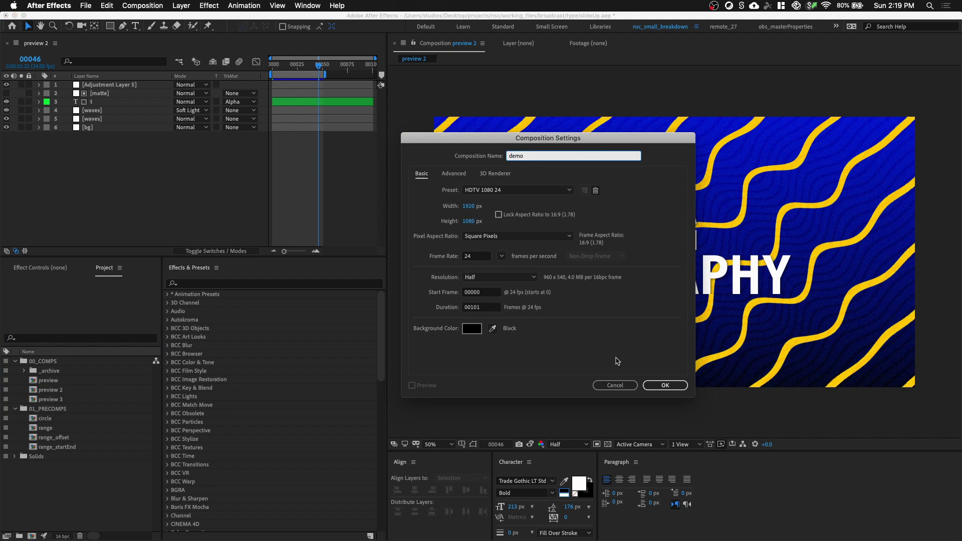
click(678, 389)
click(517, 257)
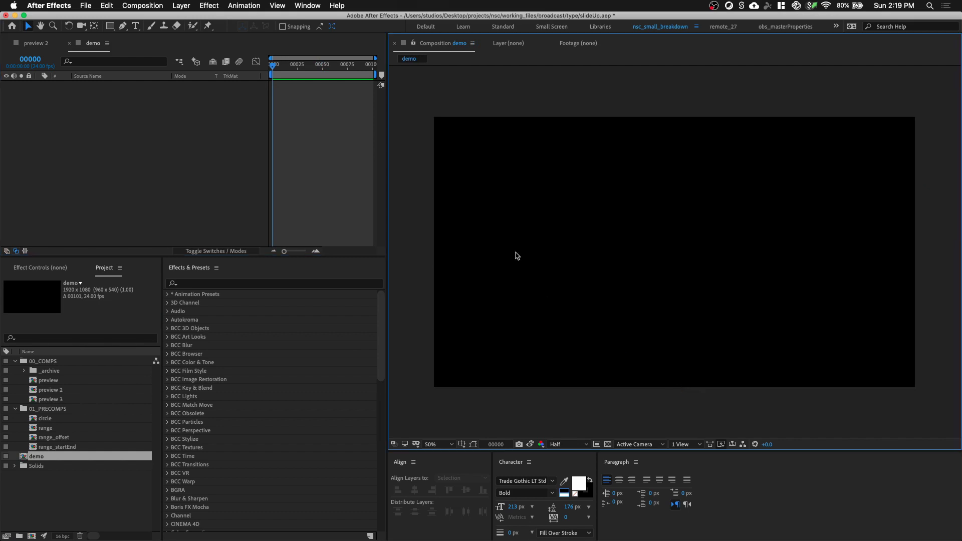
- Add a text layer reading 'AMAZING' on one line and 'TYPOGRAPHY' on the next
key(ctrl+t)
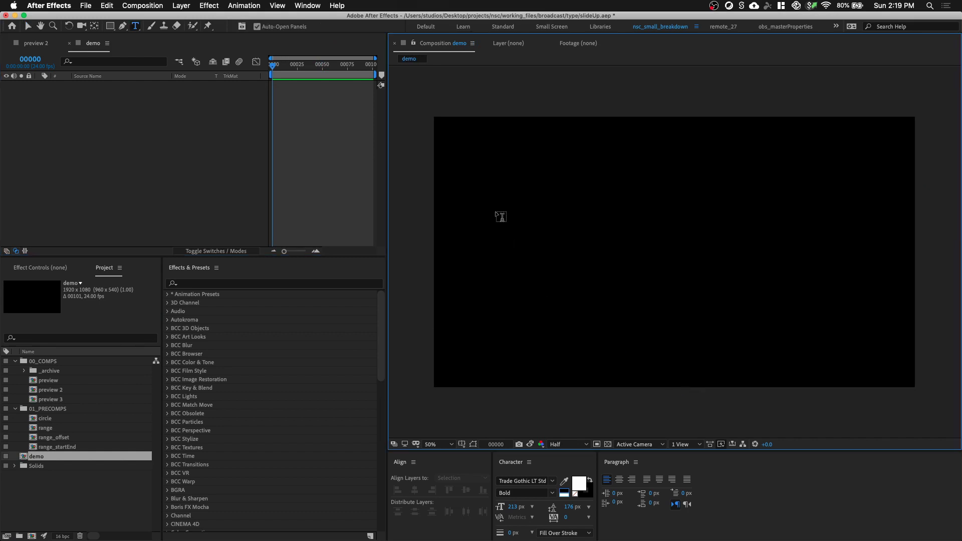
click(497, 216)
text(AMAZING)
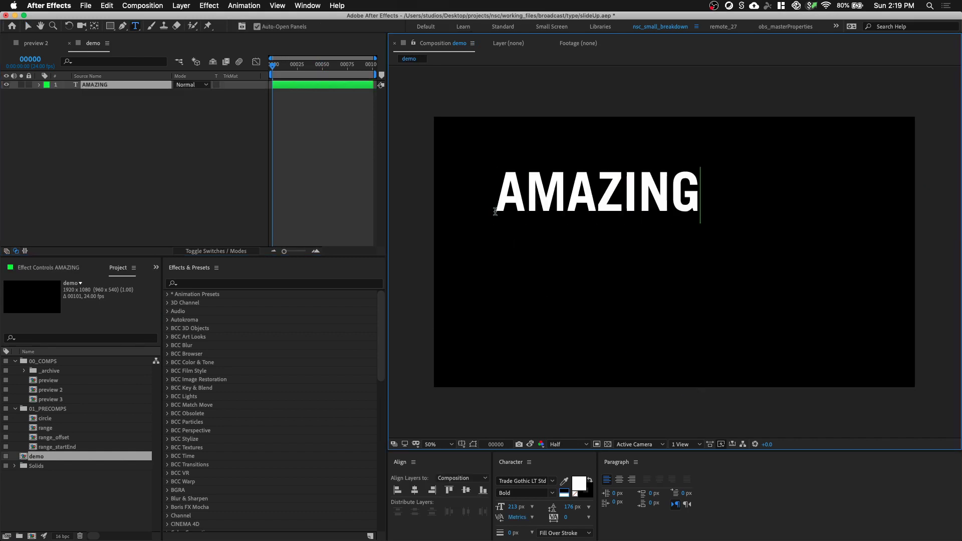
key(Return)
text(TYPOGRAPHY)
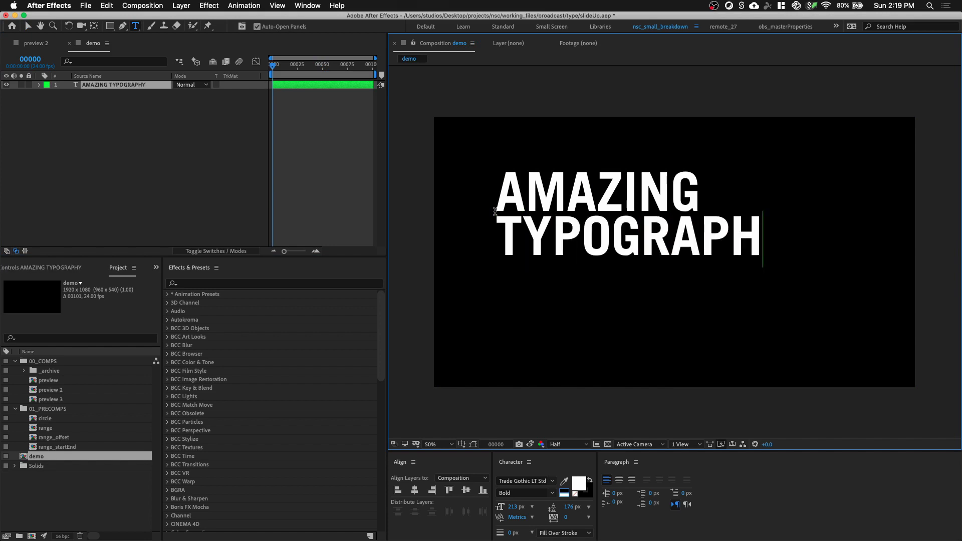
- Move the text lower in the frame and start renaming its layer
click(28, 26)
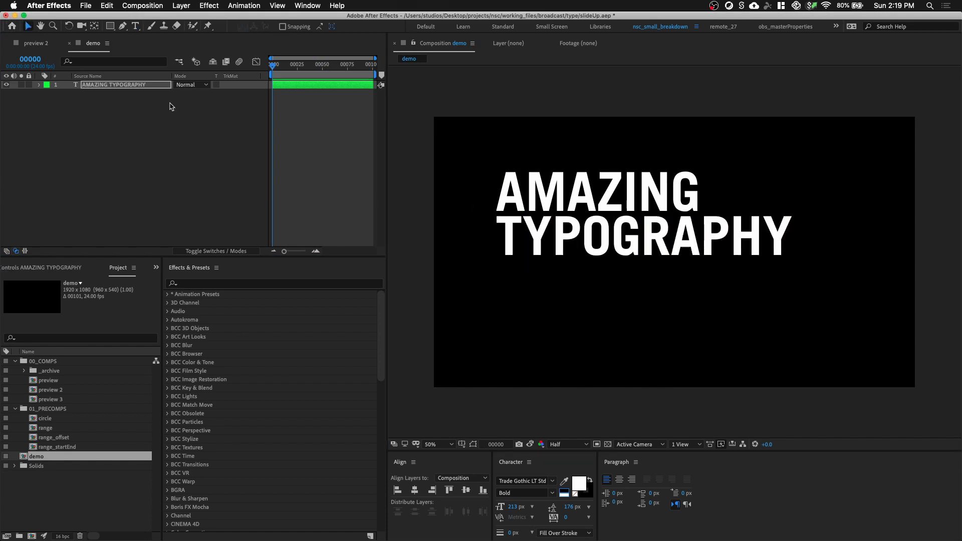
drag(551, 241, 542, 271)
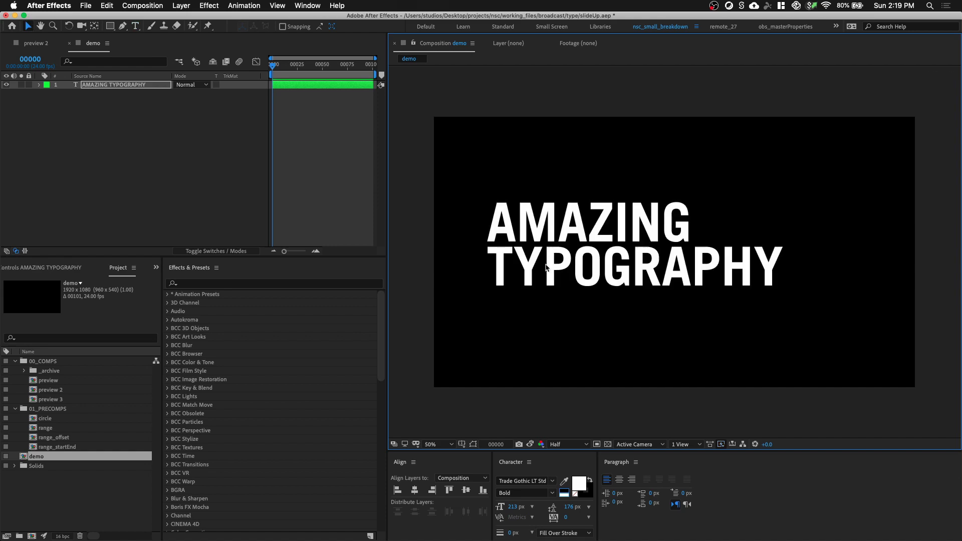
click(150, 85)
key(Return)
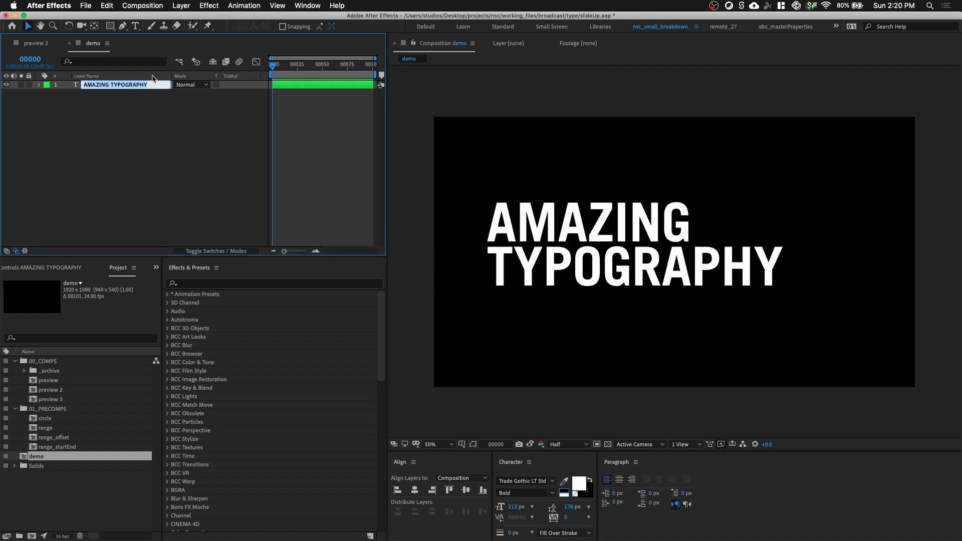
- Name the layer 't' and add a Position animator with a 400 px vertical offset
text(t)
click(39, 85)
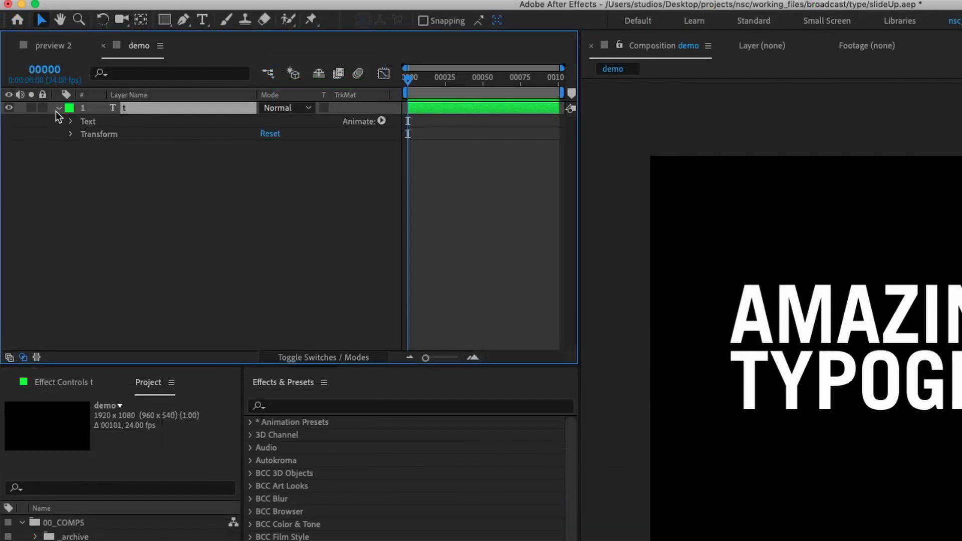
click(381, 121)
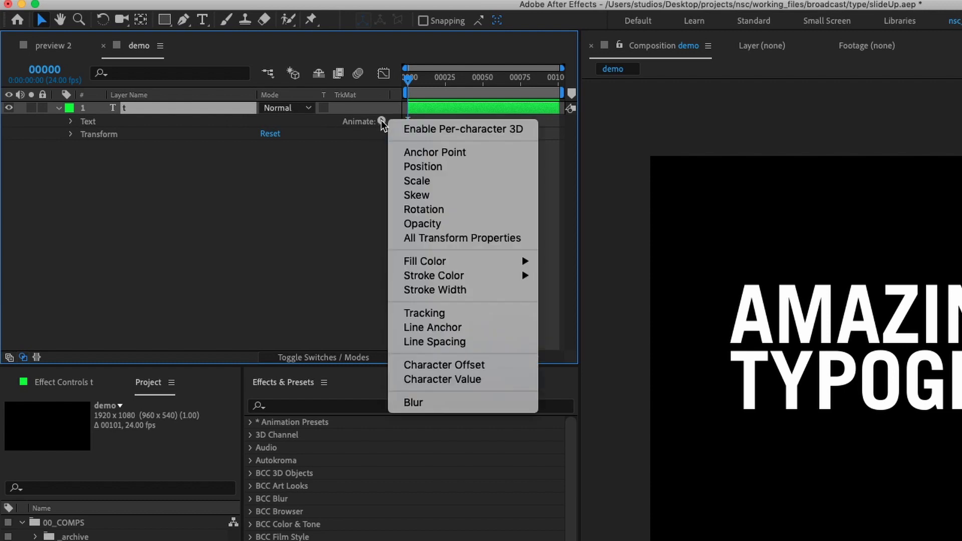
click(422, 167)
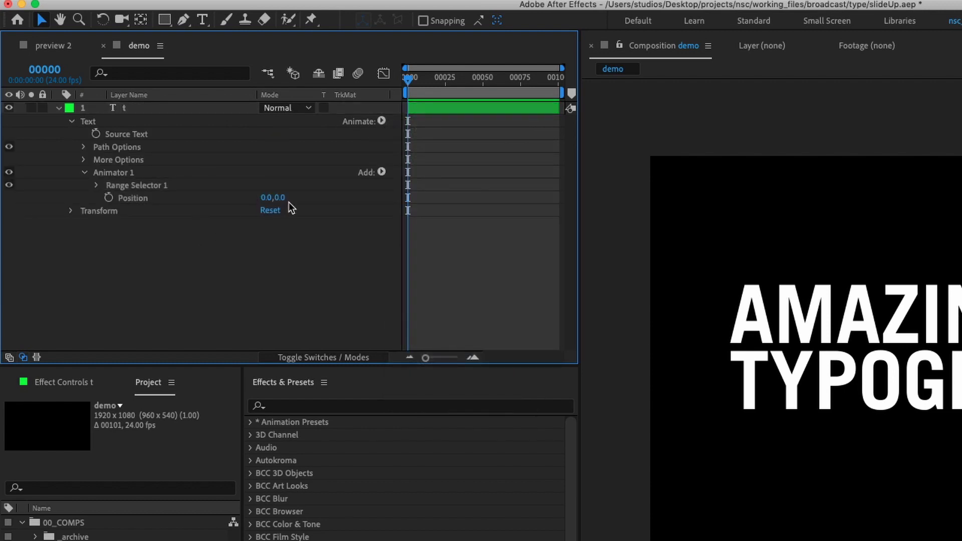
text(400)
key(Return)
- Keyframe Range Selector Offset from -100% at frame 0 to 100% at frame 30
click(95, 186)
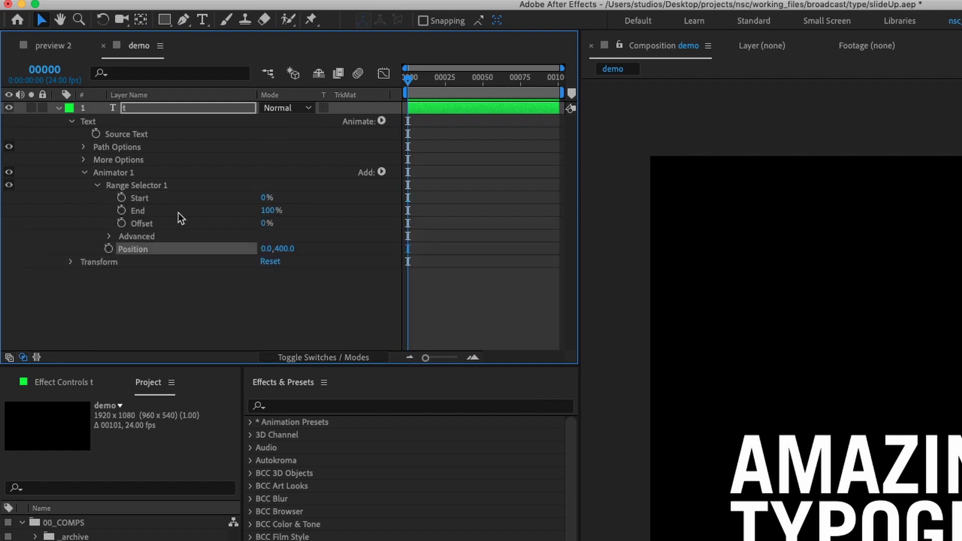
click(110, 237)
scroll(151, 236, down, 2)
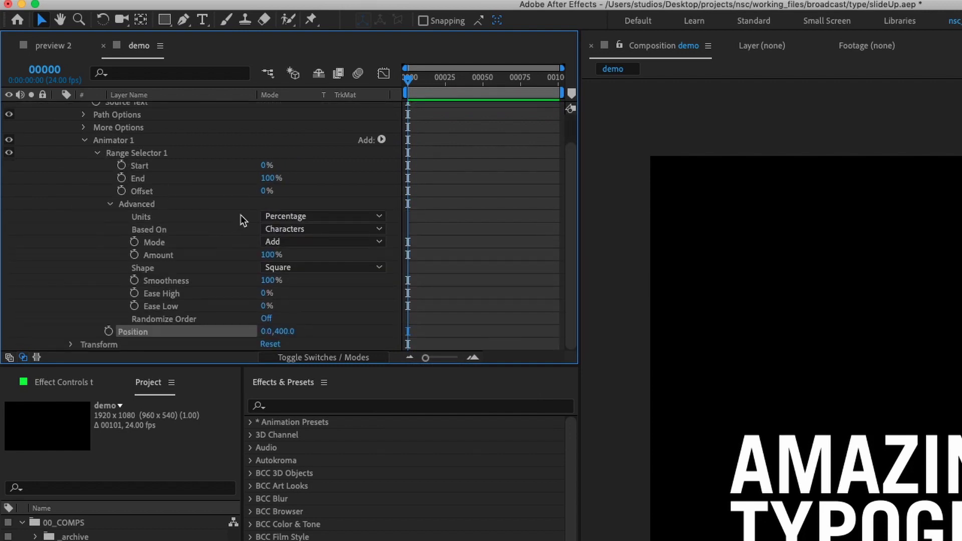
click(121, 191)
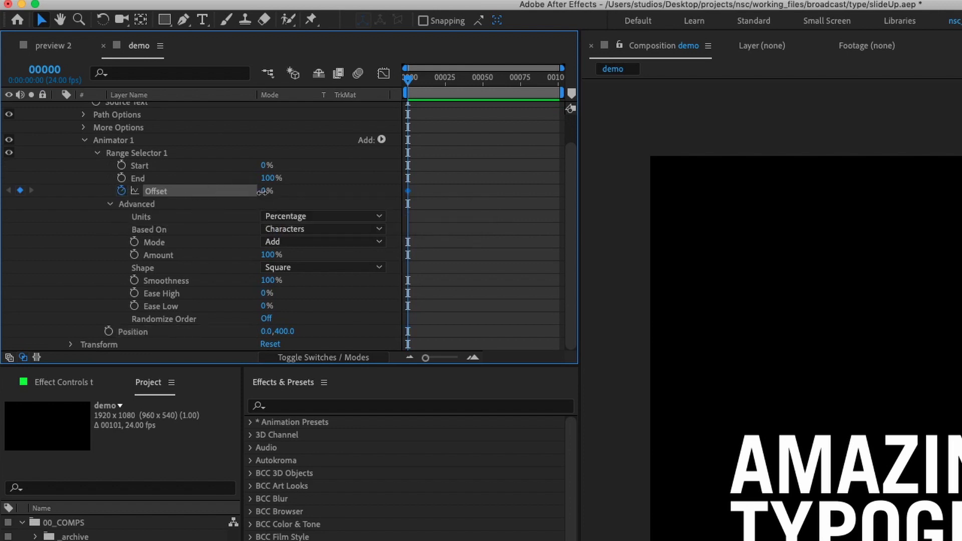
drag(262, 192, 220, 192)
drag(426, 86, 453, 87)
drag(267, 191, 556, 200)
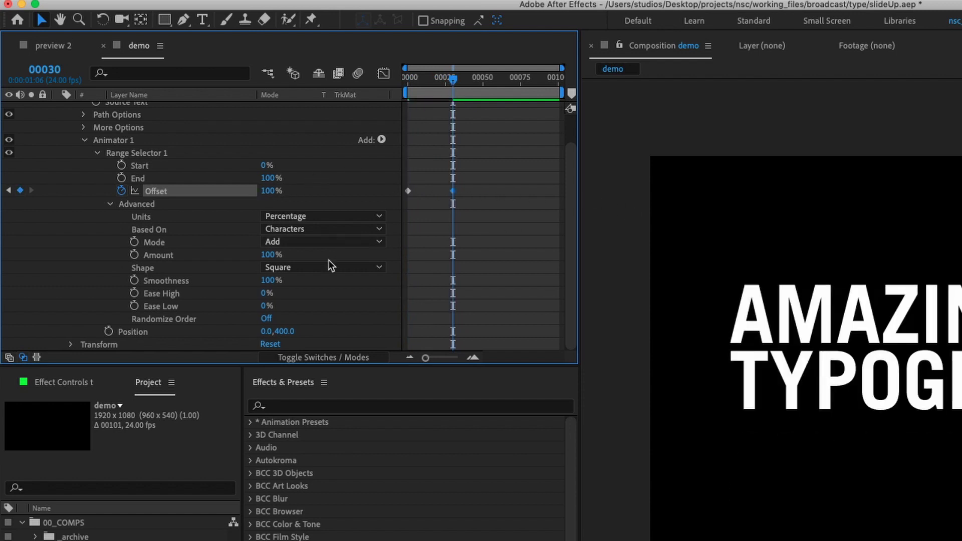
- Set the selector Shape to Ramp Up and preview the wave from the first frame
click(351, 266)
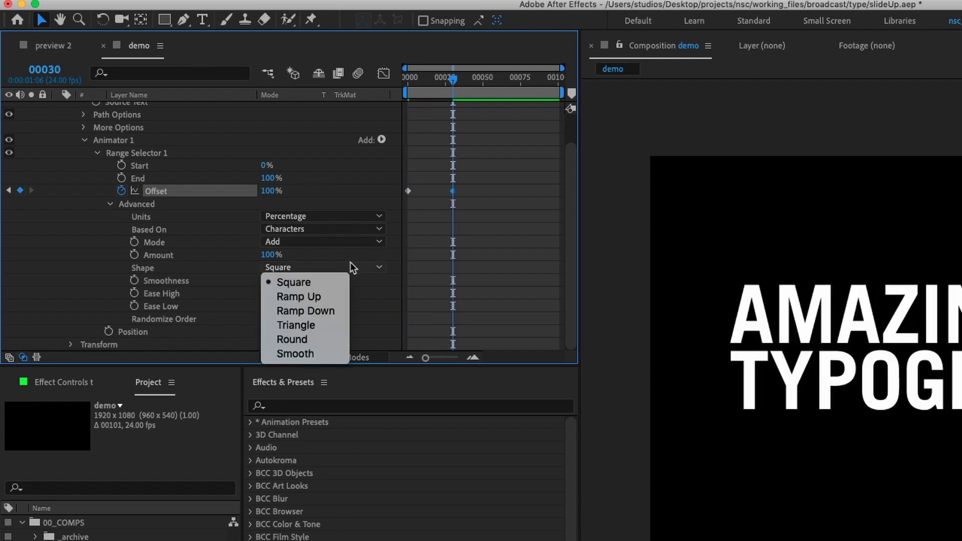
click(343, 297)
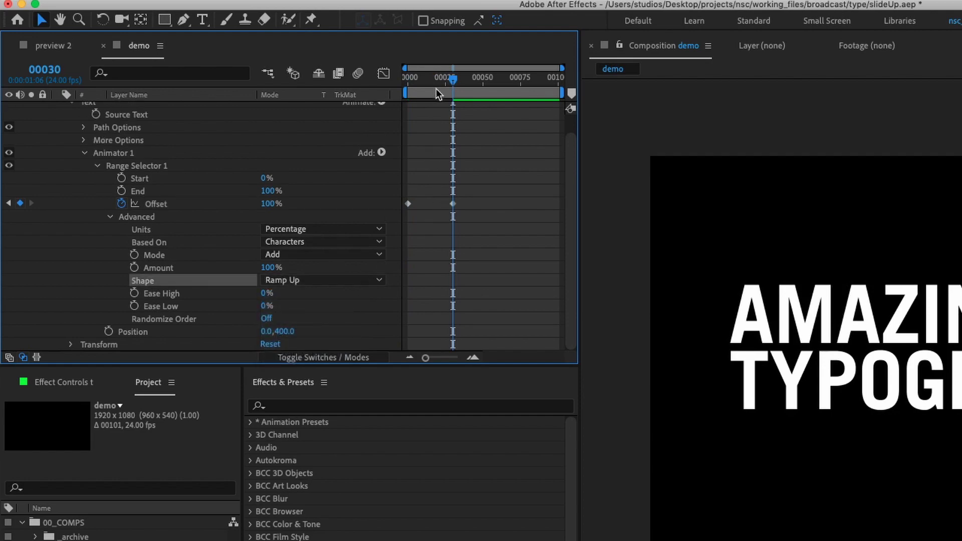
key(Home)
key(space)
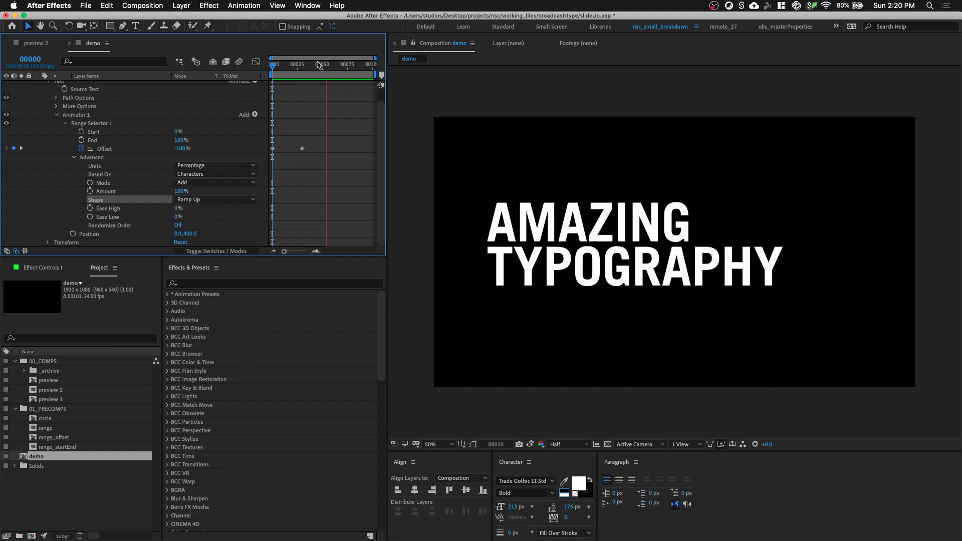
- Stop the preview, collapse layer t and duplicate it into 't 2'
key(space)
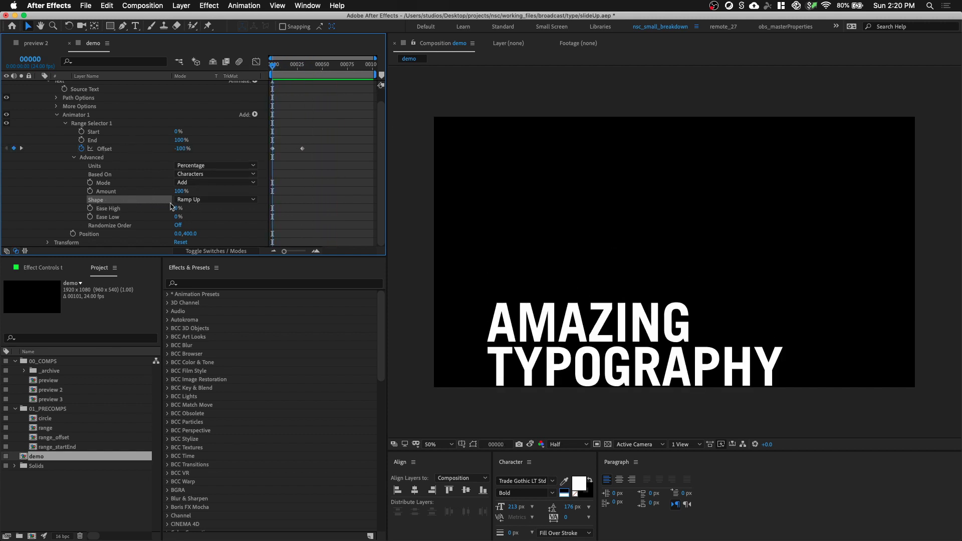
scroll(102, 156, up, 1)
click(39, 85)
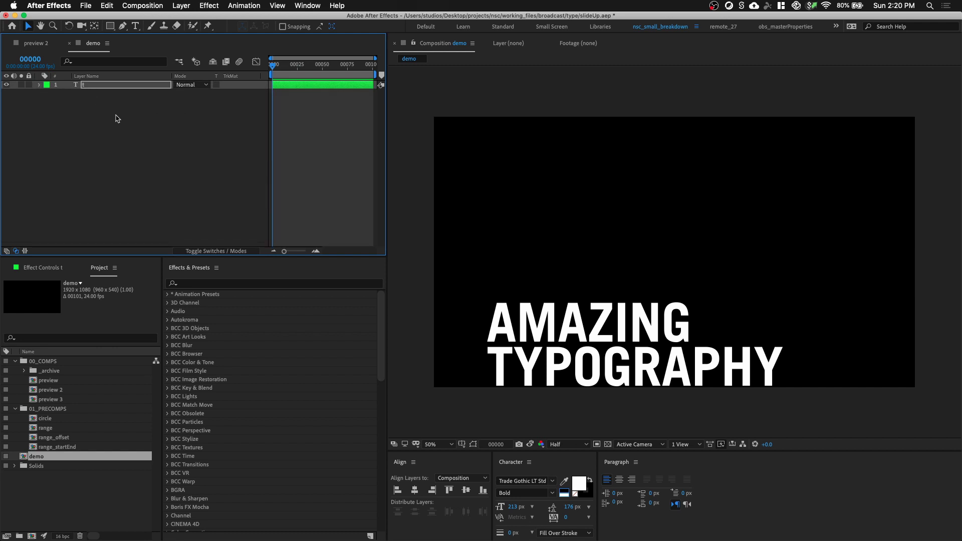
click(97, 93)
click(75, 85)
key(super+d)
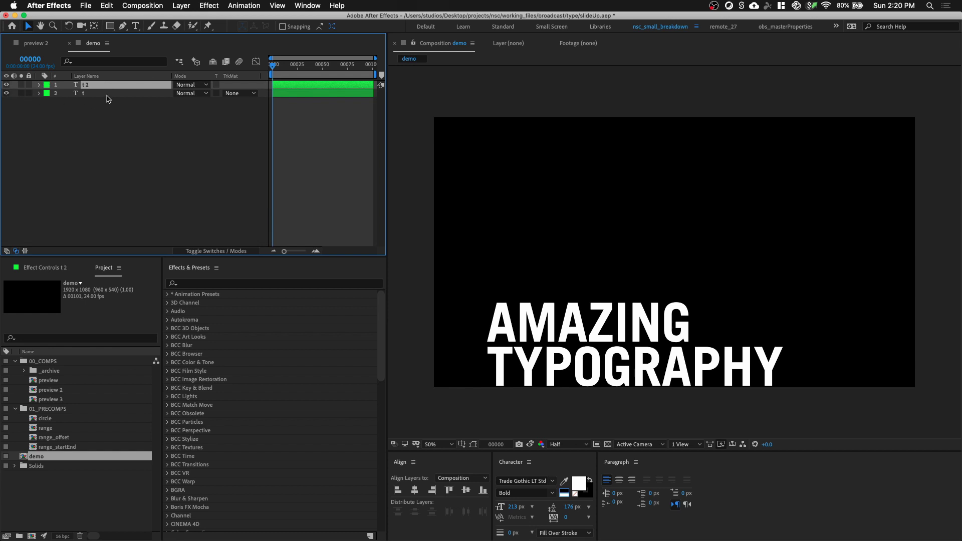
- Make the text fill of t 2 red
click(579, 484)
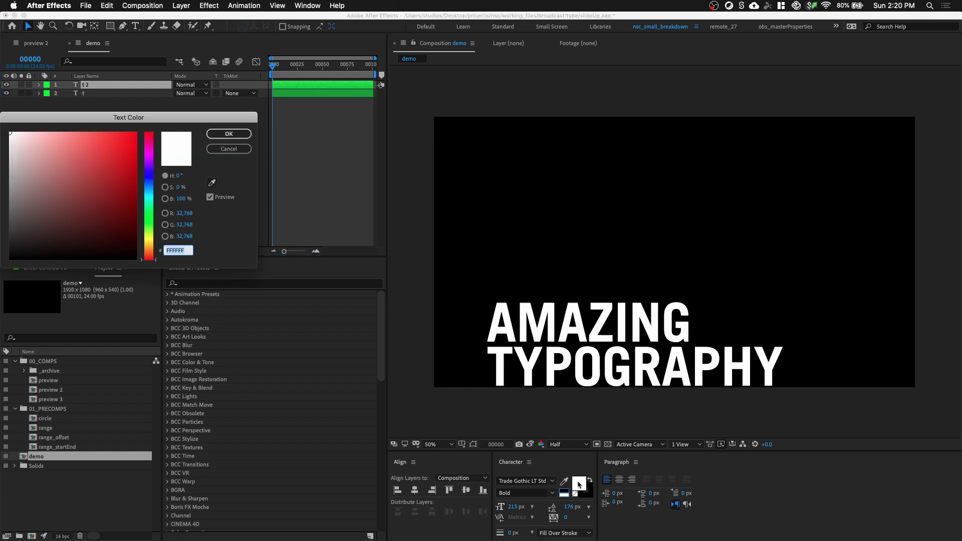
key(super+v)
key(Return)
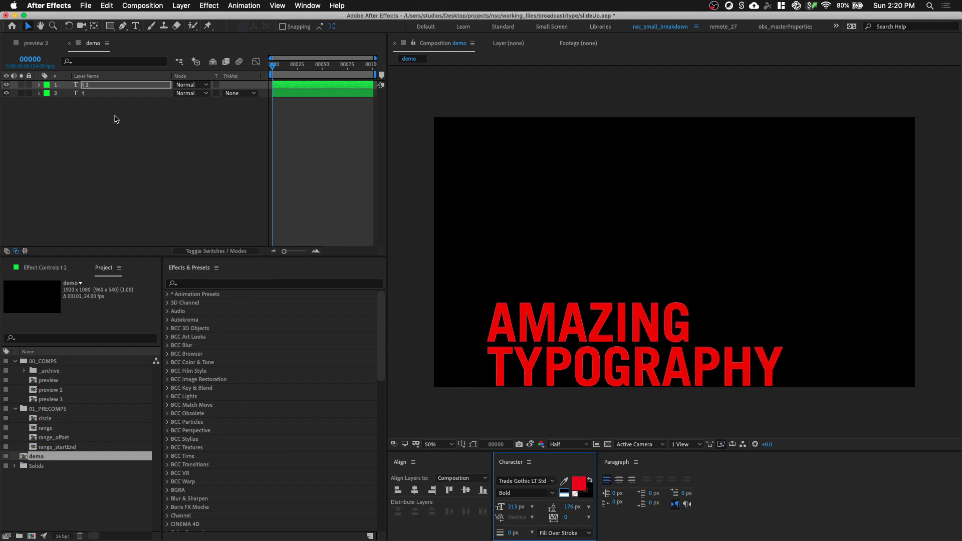
- Expand t 2's Range Selector Advanced options and switch Shape to Square, then back to Ramp Up
click(39, 85)
click(48, 95)
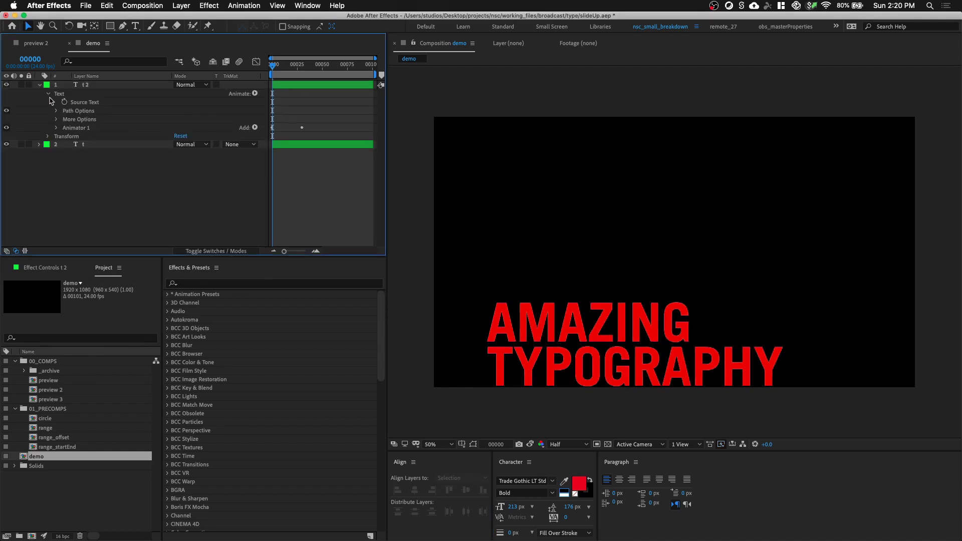
click(56, 129)
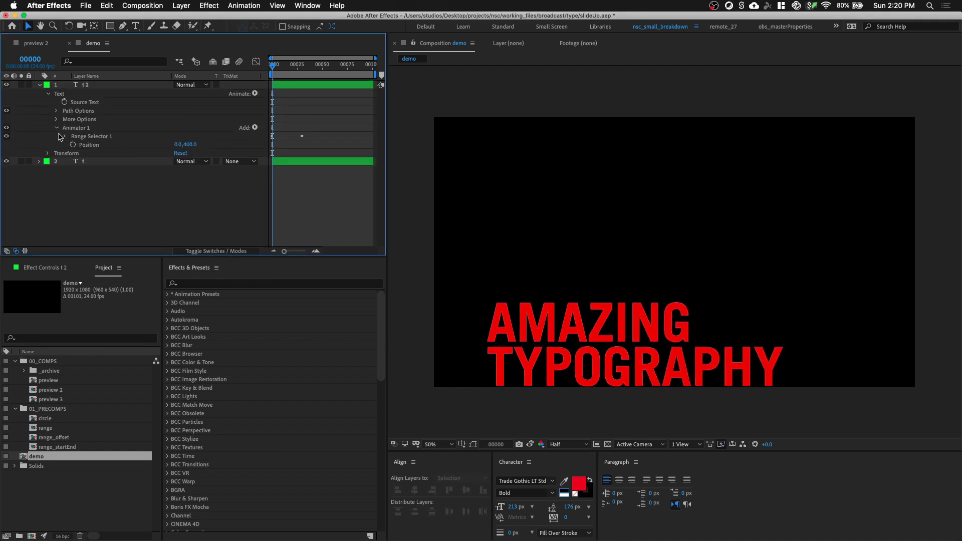
click(65, 136)
click(74, 171)
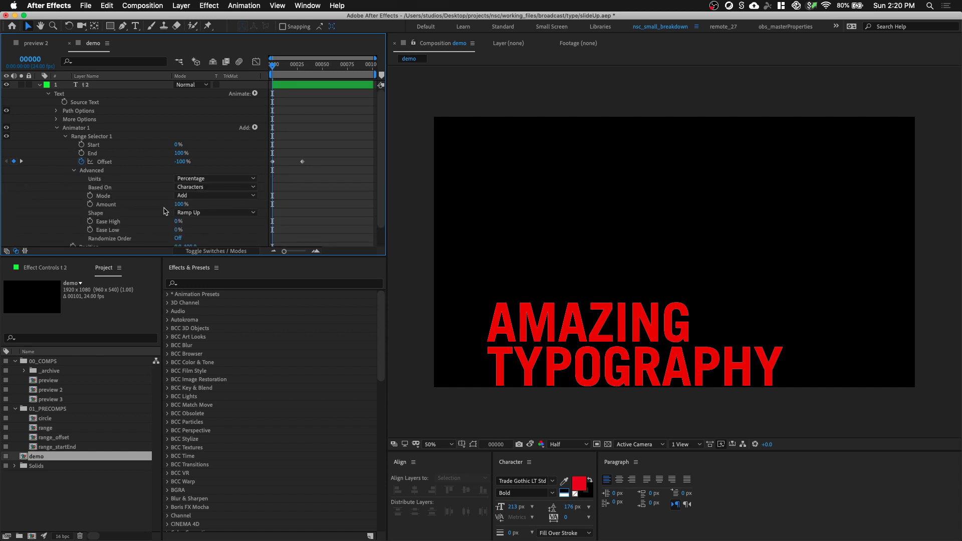
click(195, 213)
click(197, 223)
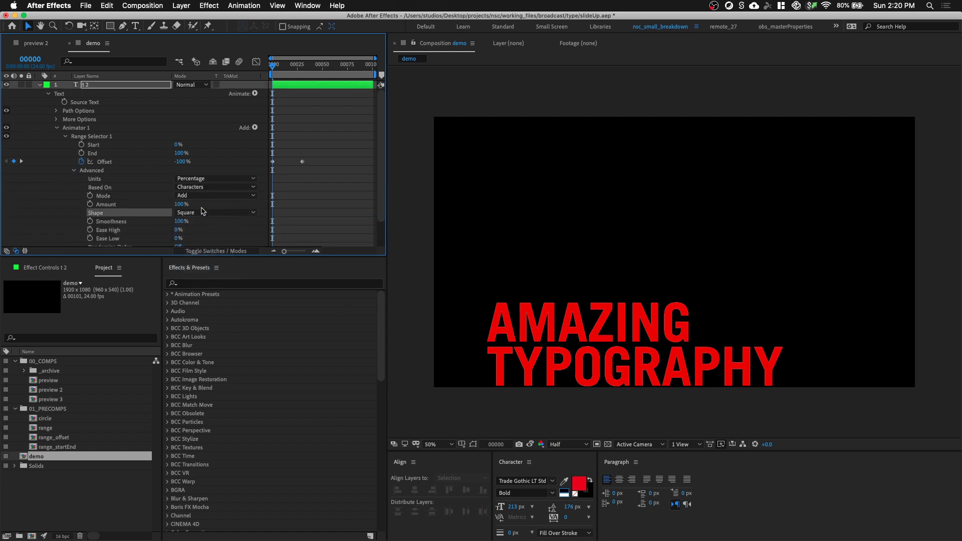
click(190, 212)
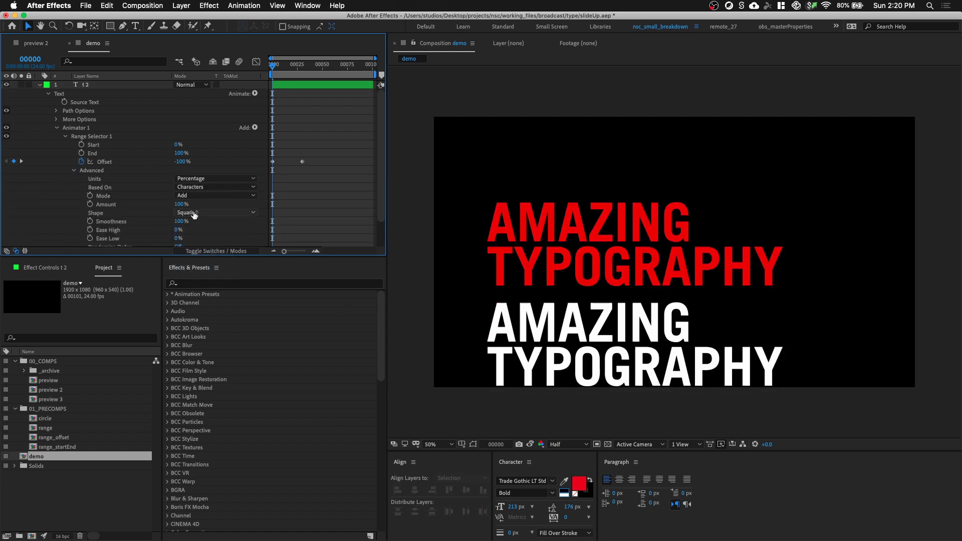
click(190, 221)
- Remove t 2's Offset keyframes and set Offset to 0%
click(81, 161)
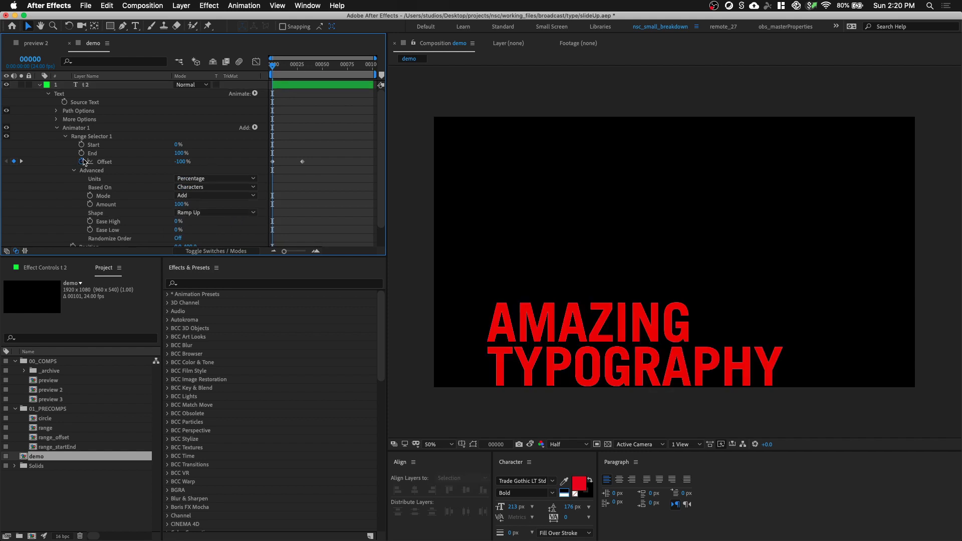
text(0)
key(Return)
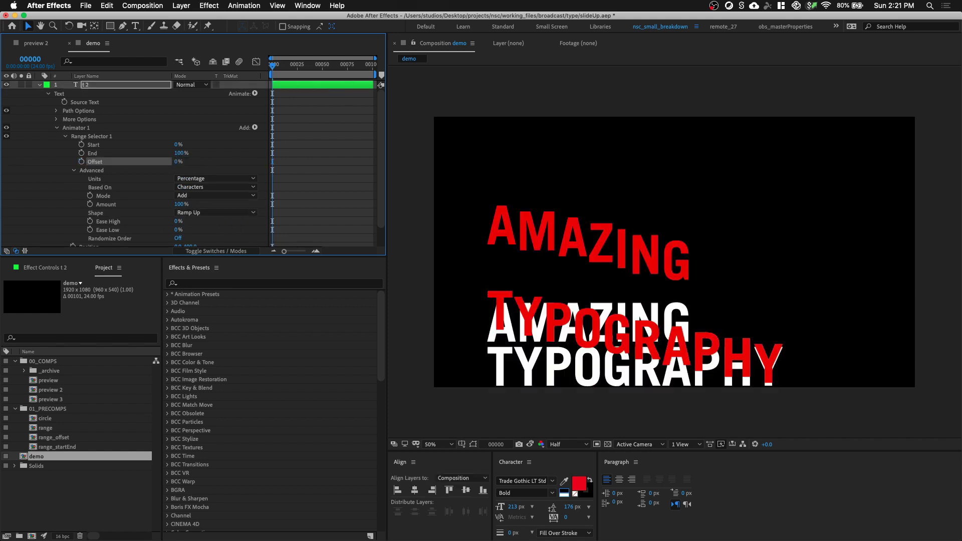
- Keyframe t 2's Start, raising it to 100% around frame 31, then return to the start
click(81, 145)
drag(280, 67, 304, 74)
drag(175, 146, 258, 146)
click(223, 154)
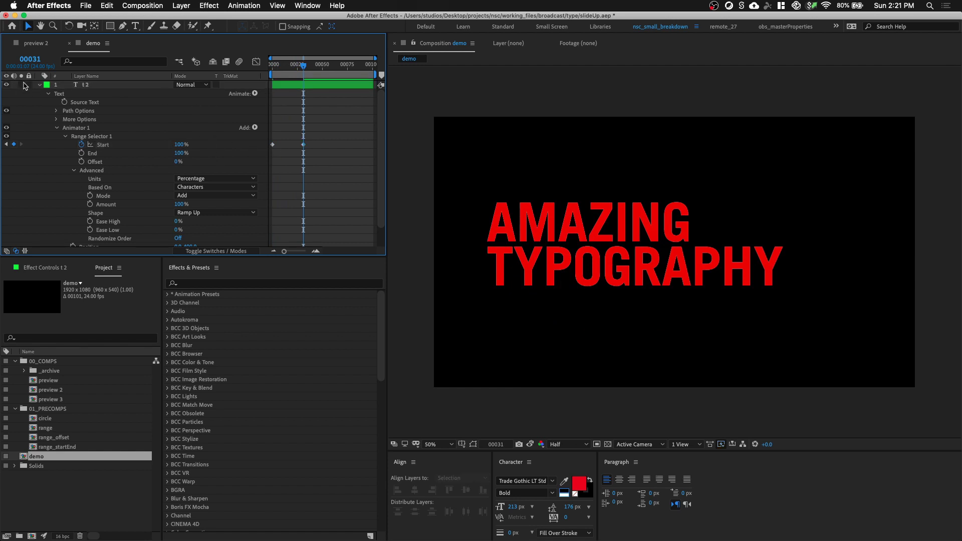
drag(293, 76, 267, 75)
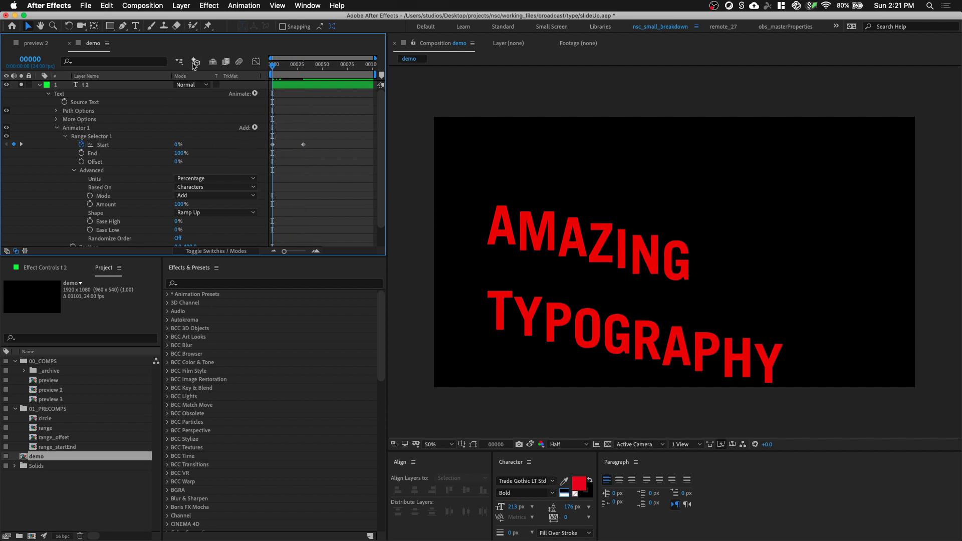
- Unsolo t 2, set Offset to -100%, then delete the red layer and preview
click(21, 85)
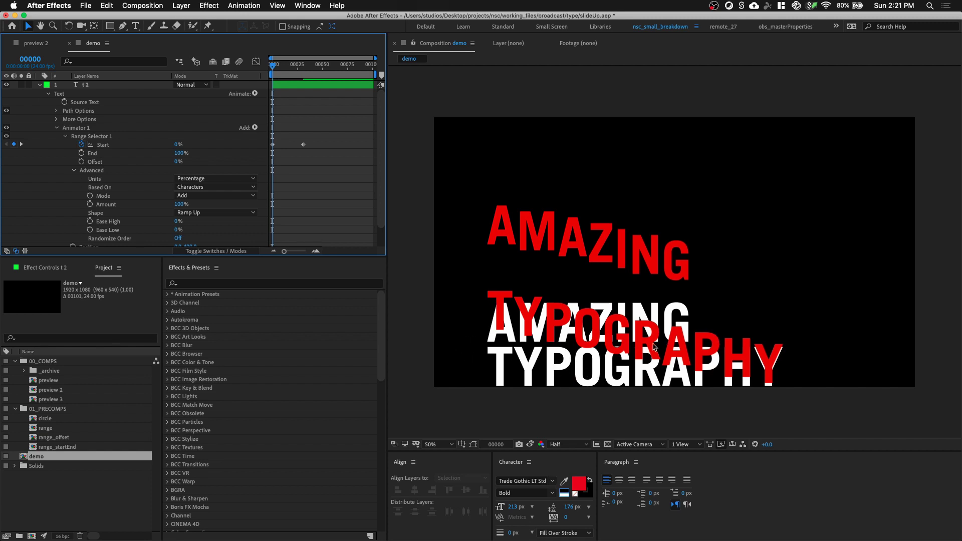
mouse_move(175, 165)
mouse_down()
mouse_move(123, 165)
mouse_move(174, 165)
mouse_up()
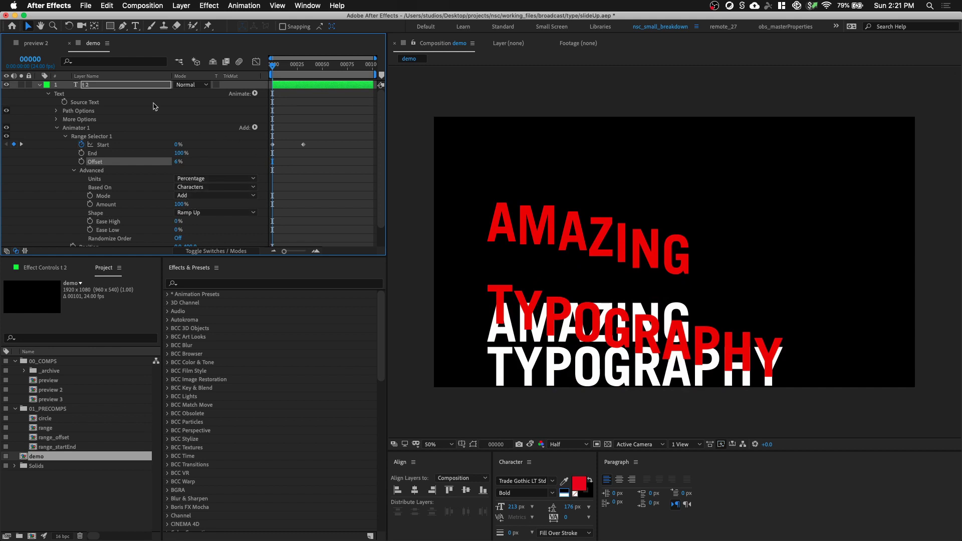
click(123, 87)
key(Delete)
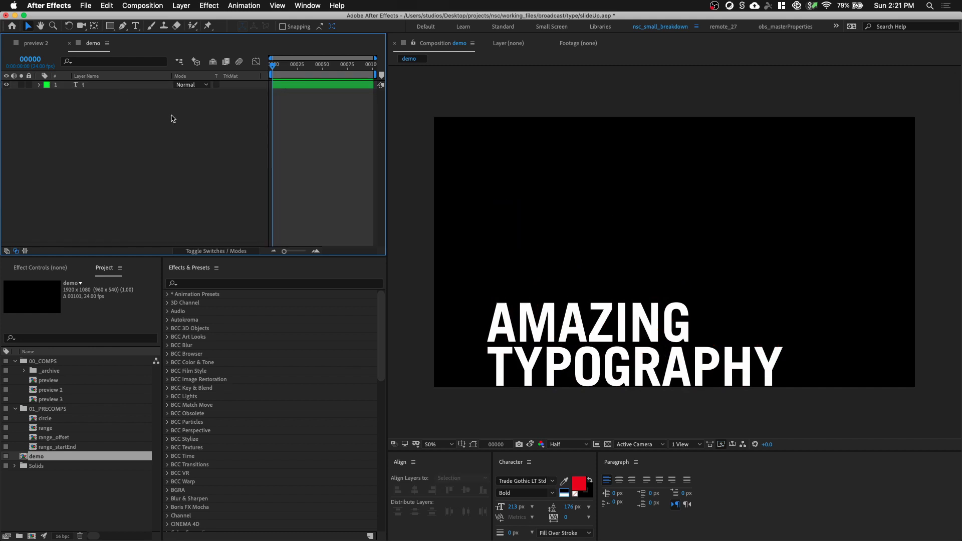
key(space)
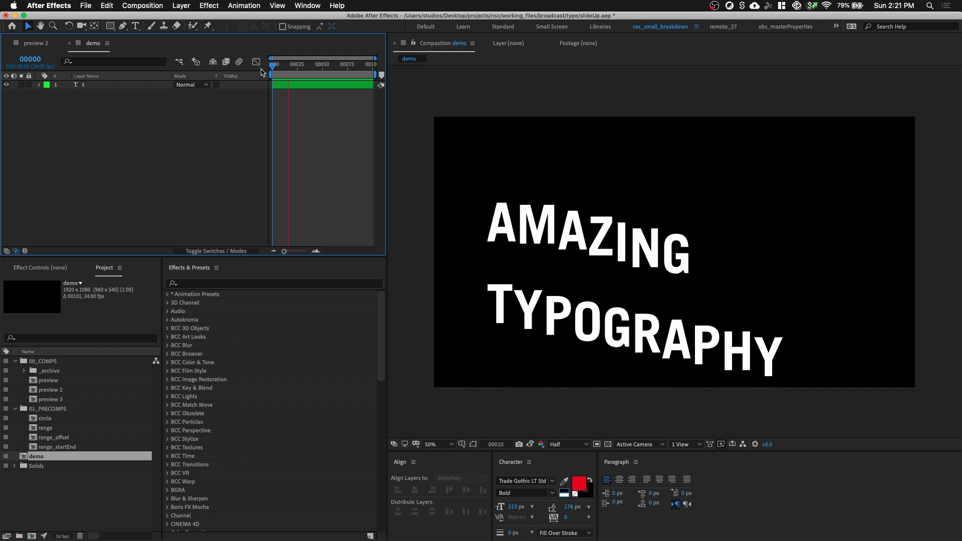
- Give Range Selector 1 Ease High 50% and Ease Low 100%, then move to frame 40
key(space)
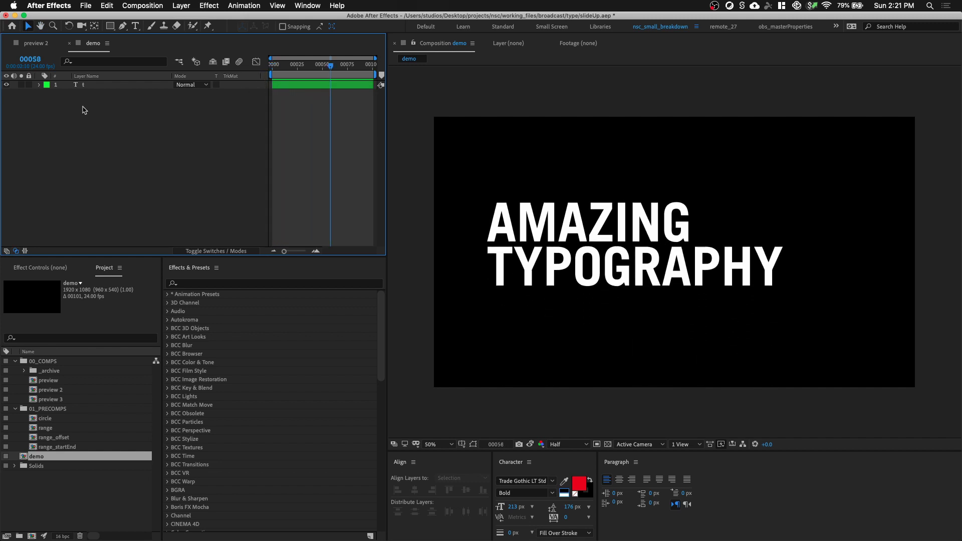
click(41, 85)
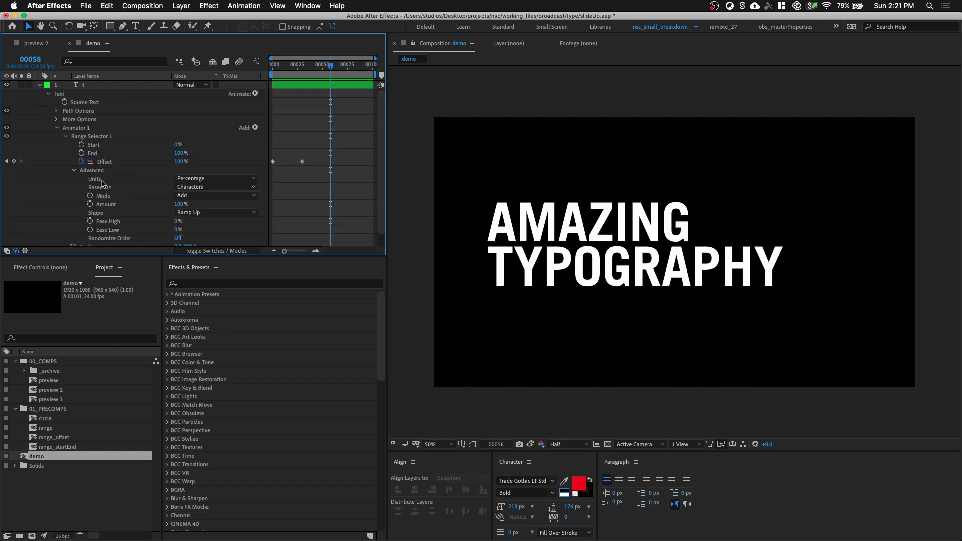
scroll(153, 205, down, 2)
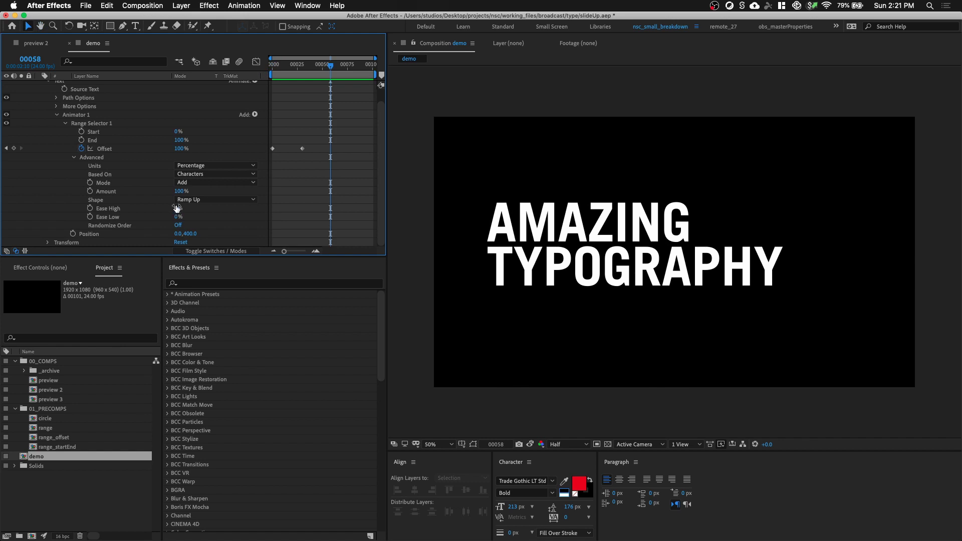
text(0)
key(Return)
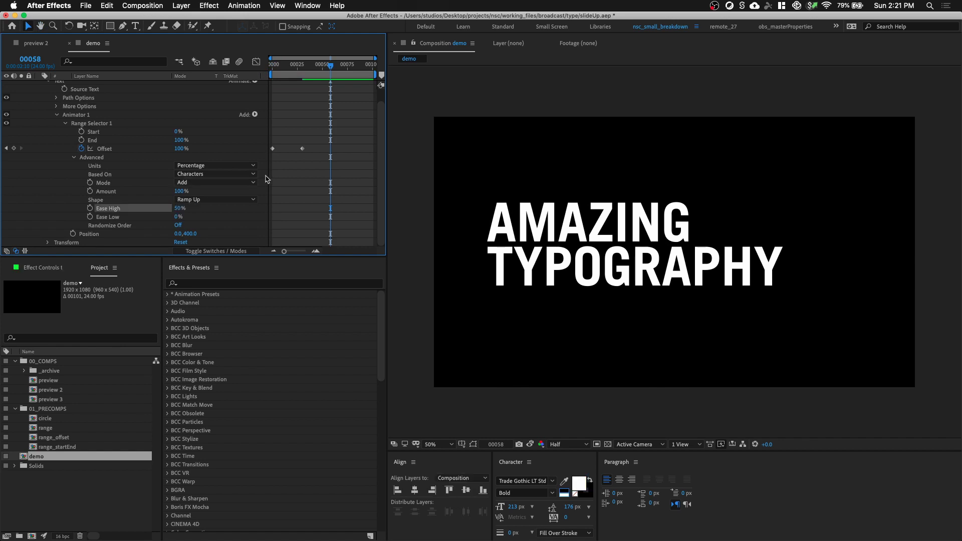
text(100)
key(Return)
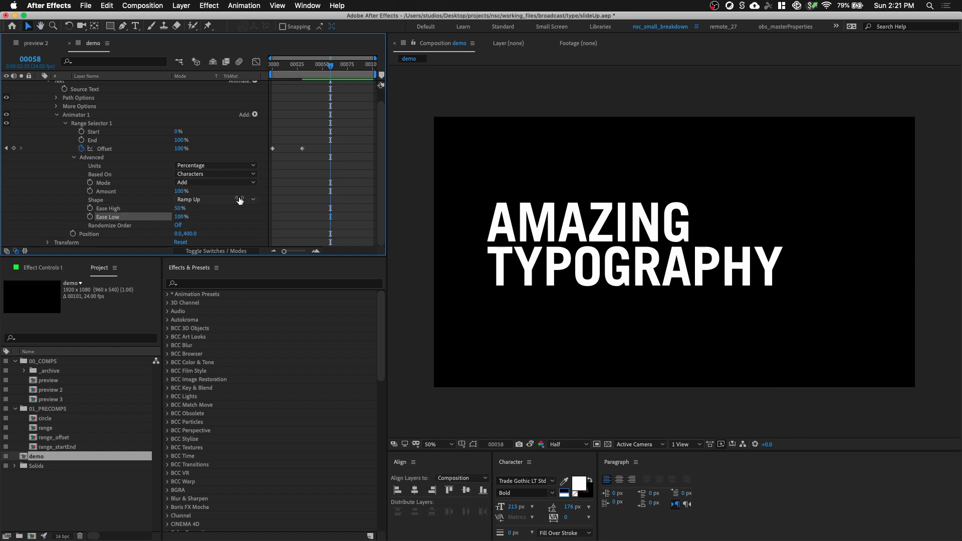
key(Home)
drag(273, 66, 312, 73)
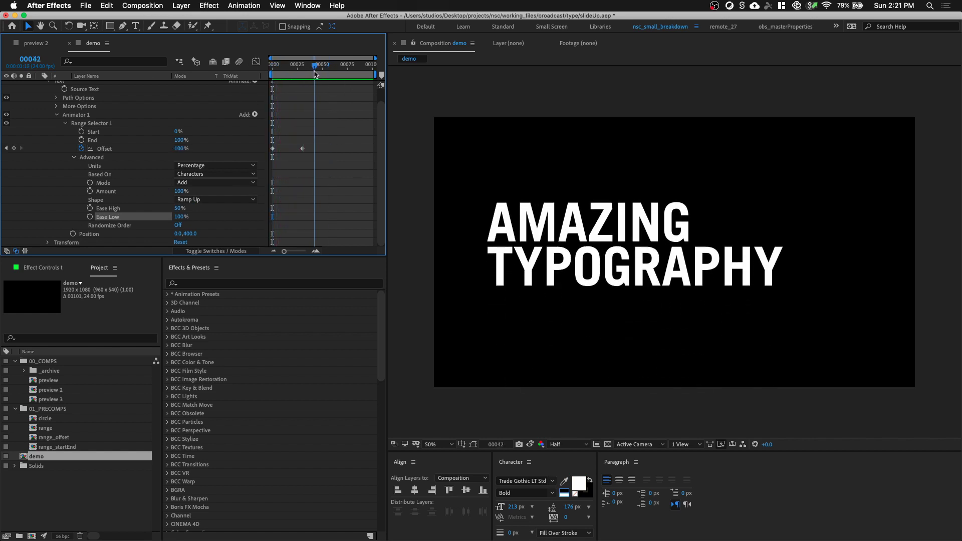
- End the work area at frame 40 and play the animation from the start
key(n)
key(Home)
key(space)
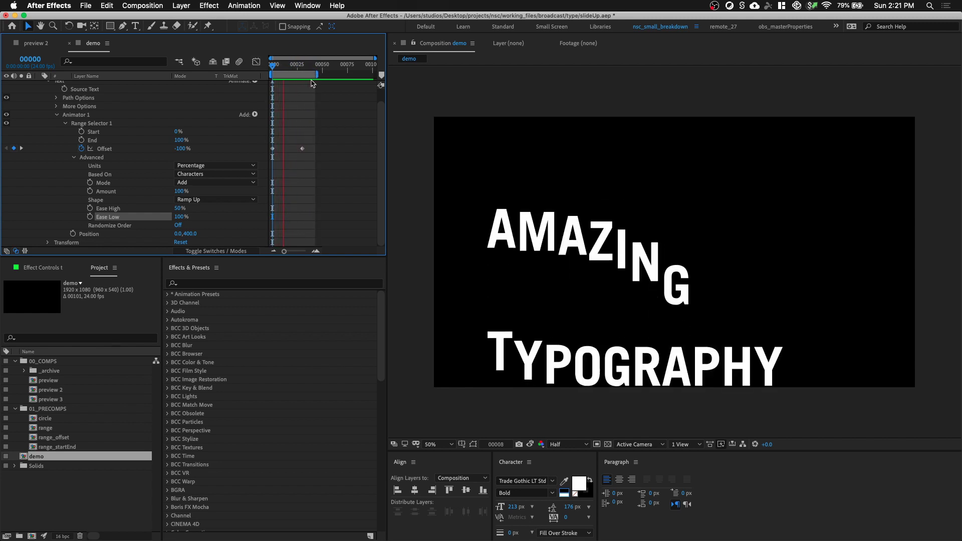
- Apply Easy Ease In to both Offset keyframes, shift the 100% keyframe later, and replay
drag(317, 142, 268, 158)
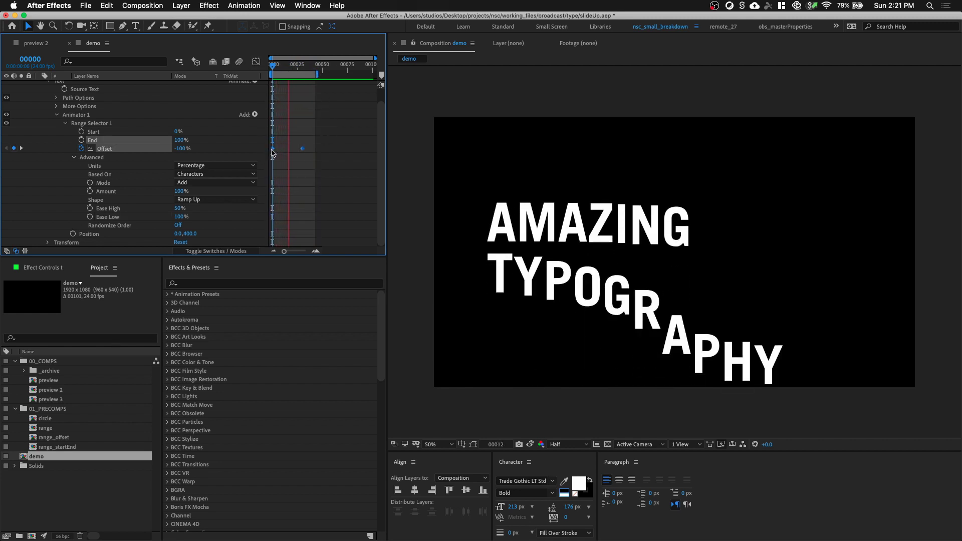
right_click(273, 151)
mouse_move(341, 269)
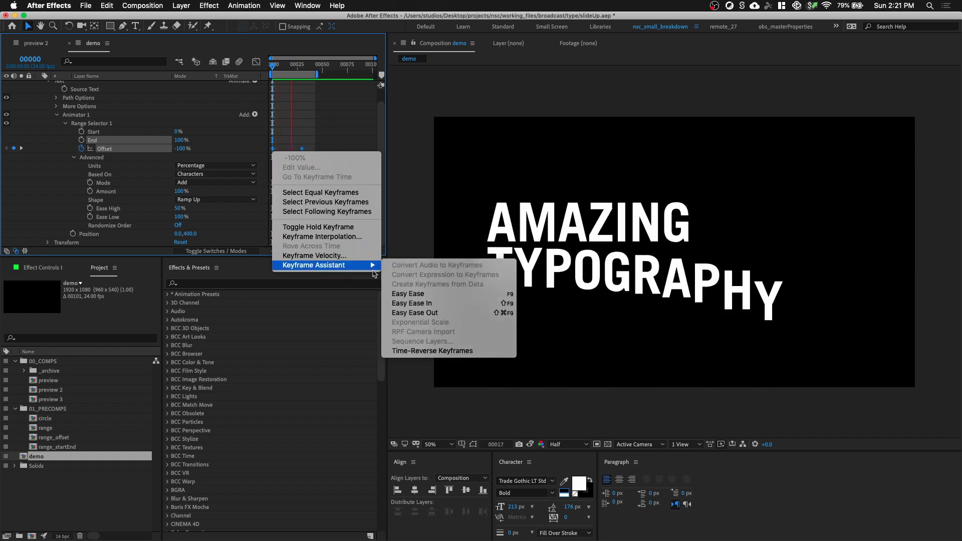
click(420, 304)
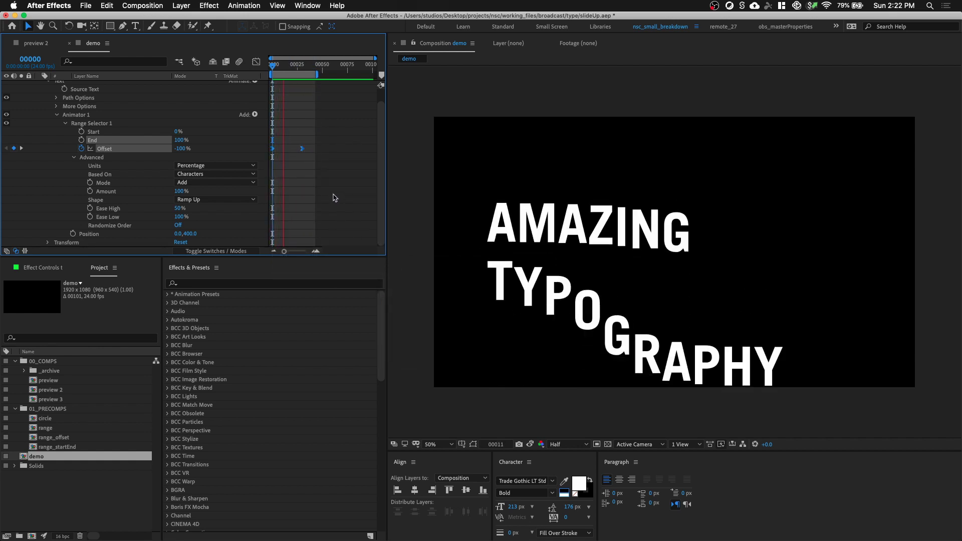
click(302, 148)
drag(301, 148, 313, 148)
key(space)
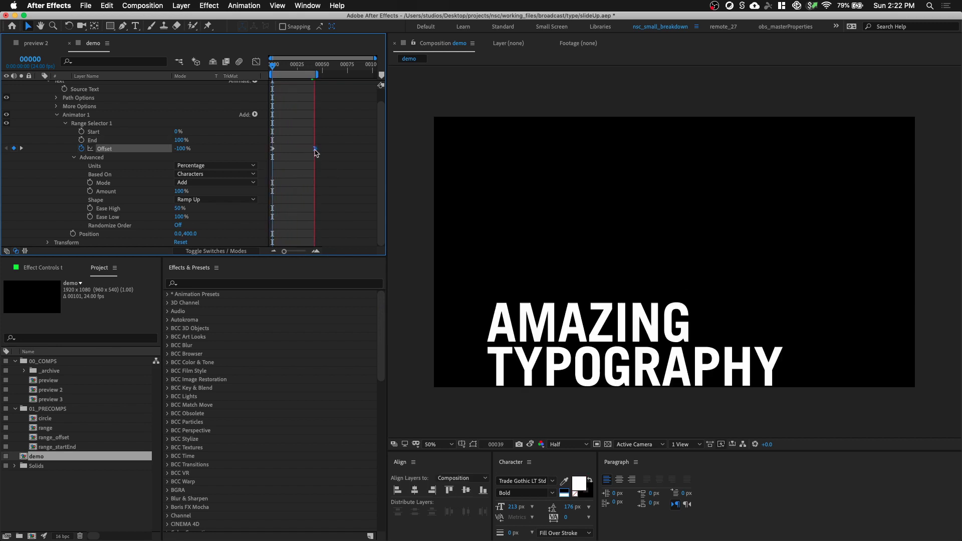
- Rename Animator 1 to 'pos_Y'
click(56, 115)
key(Return)
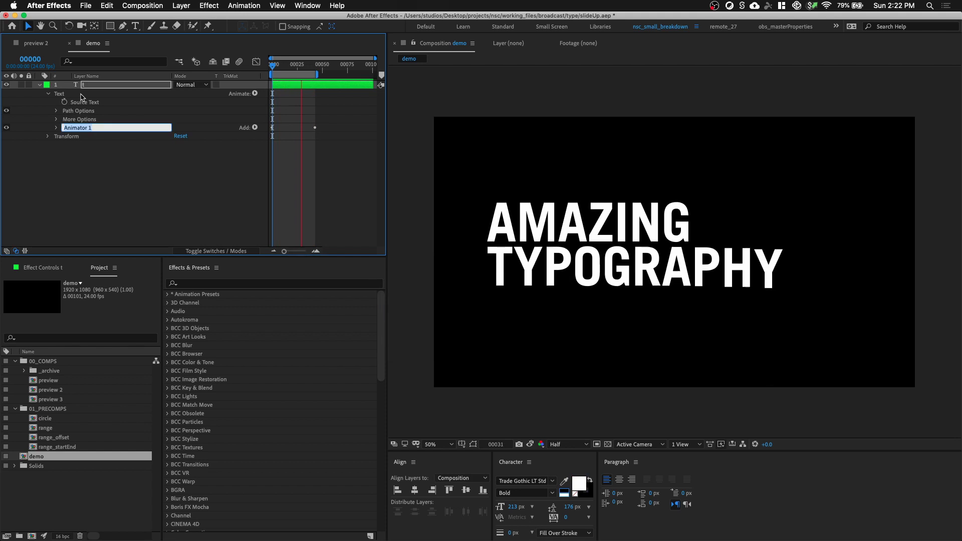
text(pos_)
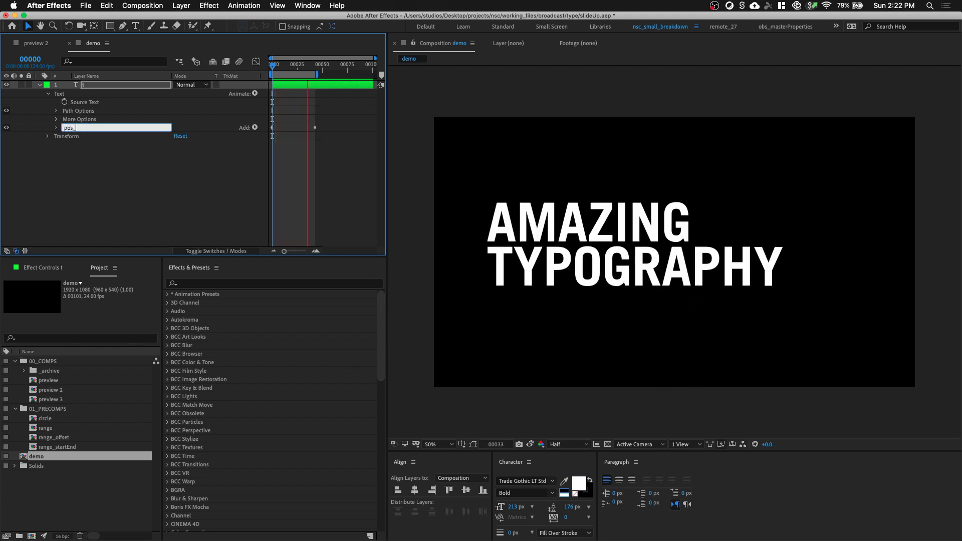
text(Y)
key(Return)
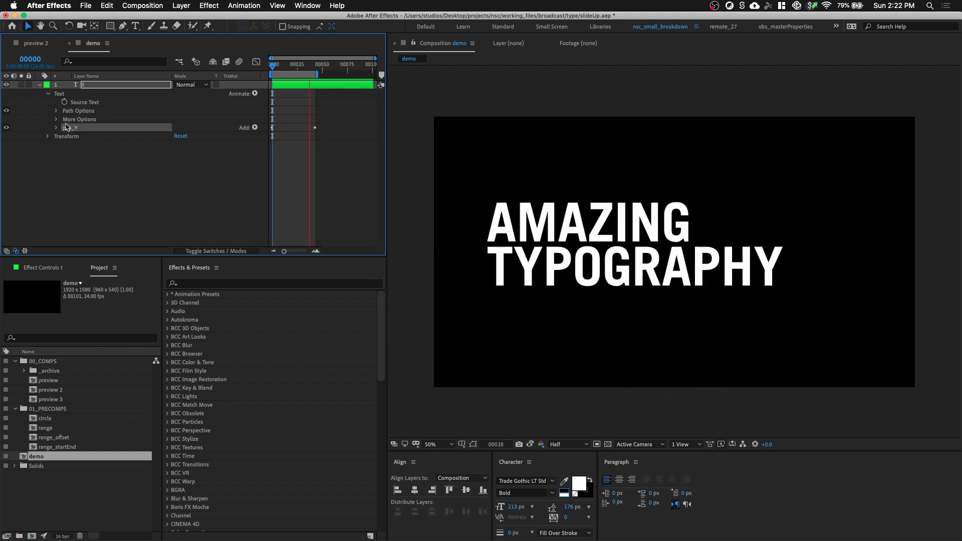
- Duplicate pos_Y as 'pos_X' and set its Position offset to -100, 0
key(super+d)
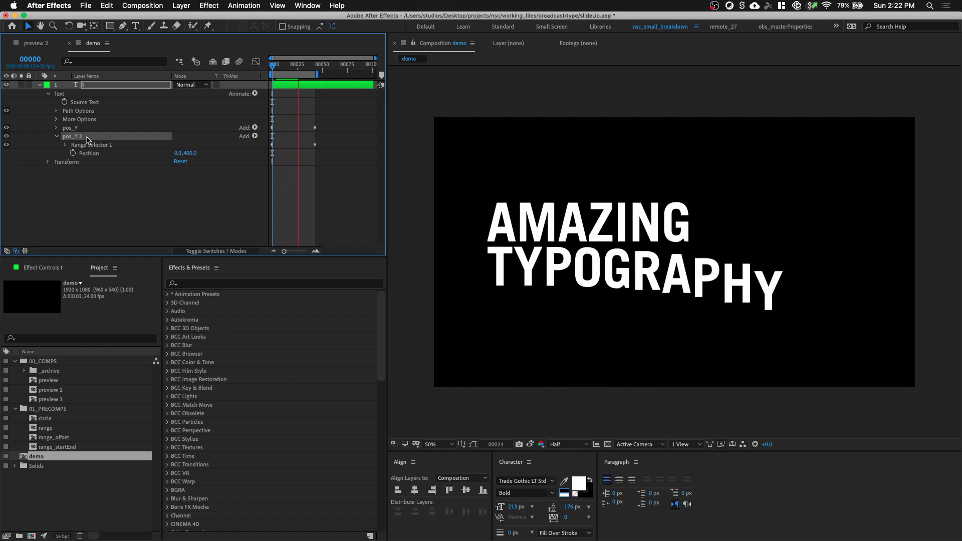
key(Return)
text(pos_Y)
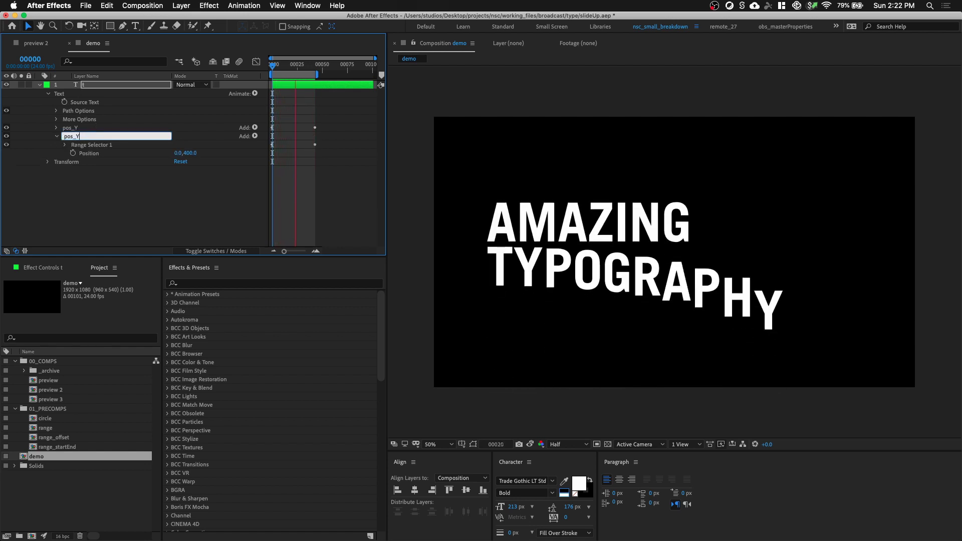
key(BackSpace)
text(X)
key(Return)
click(191, 153)
text(0)
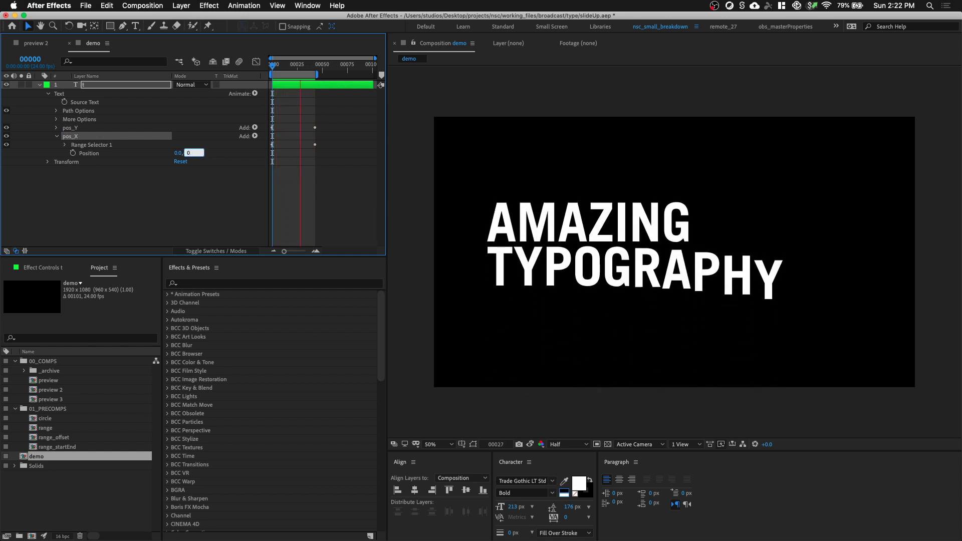
click(178, 153)
text(-100)
key(Return)
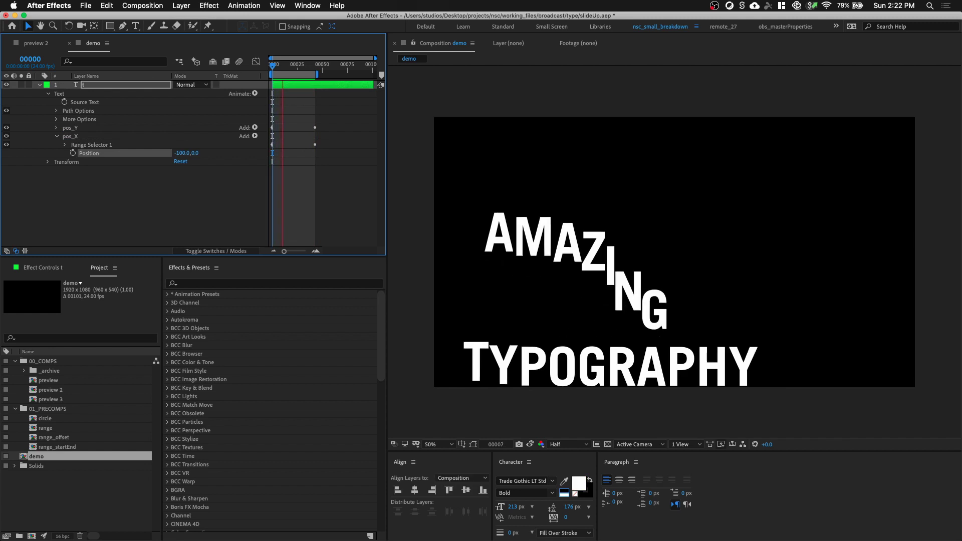
- In pos_X's Advanced range options, keep Shape as Ramp Up and set Based On to Lines
click(64, 145)
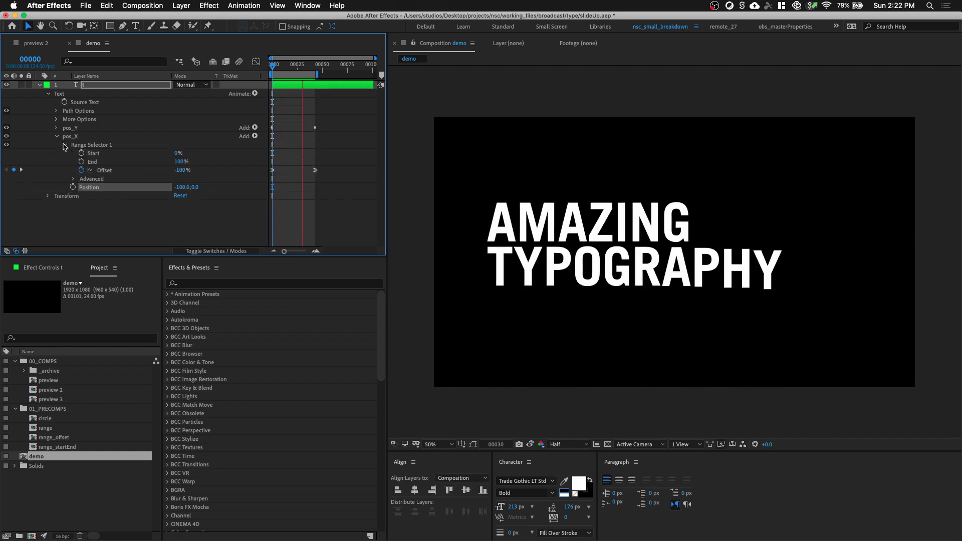
click(73, 179)
click(210, 217)
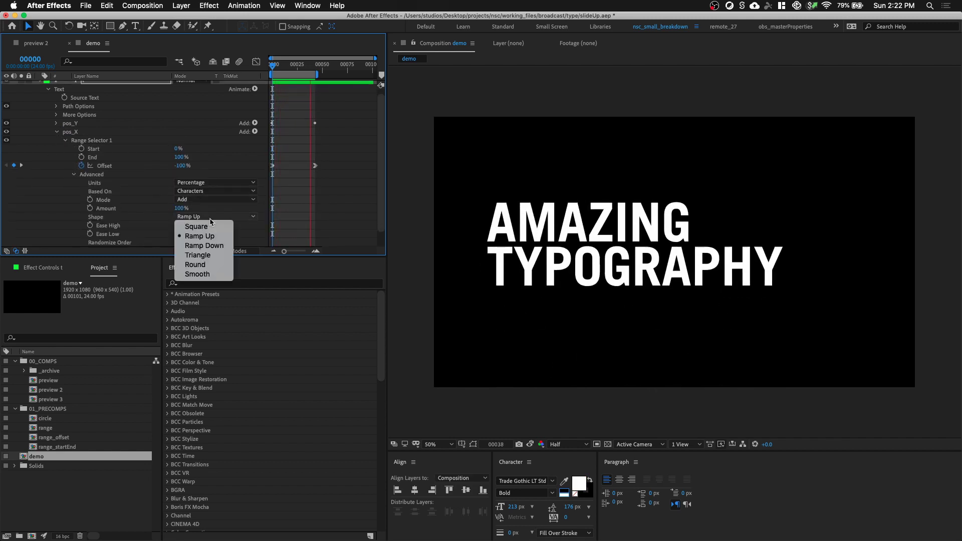
click(200, 236)
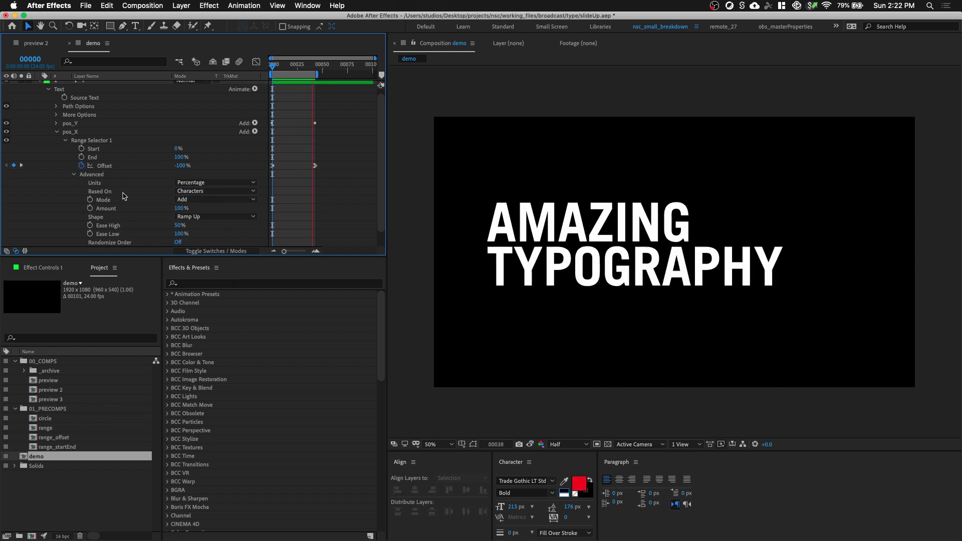
click(215, 191)
click(190, 226)
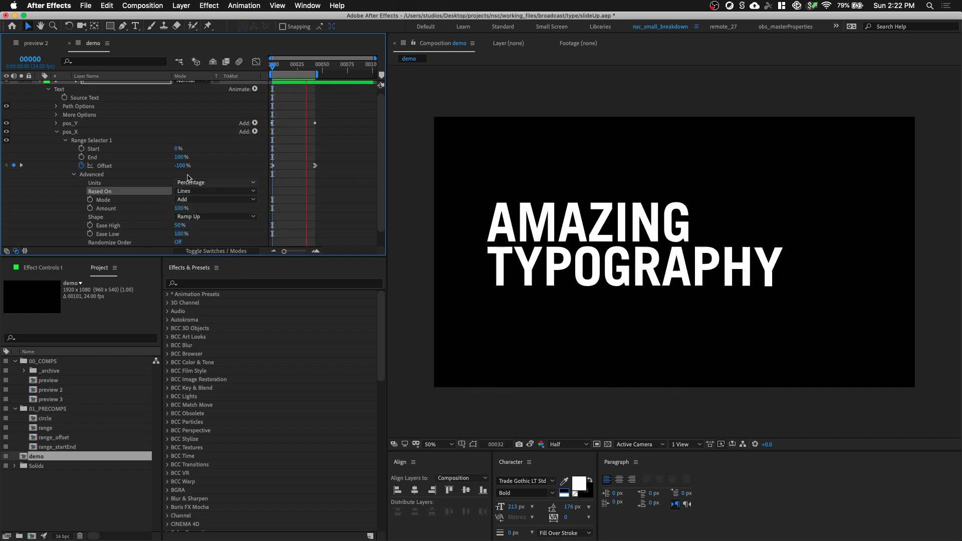
scroll(188, 178, up, 1)
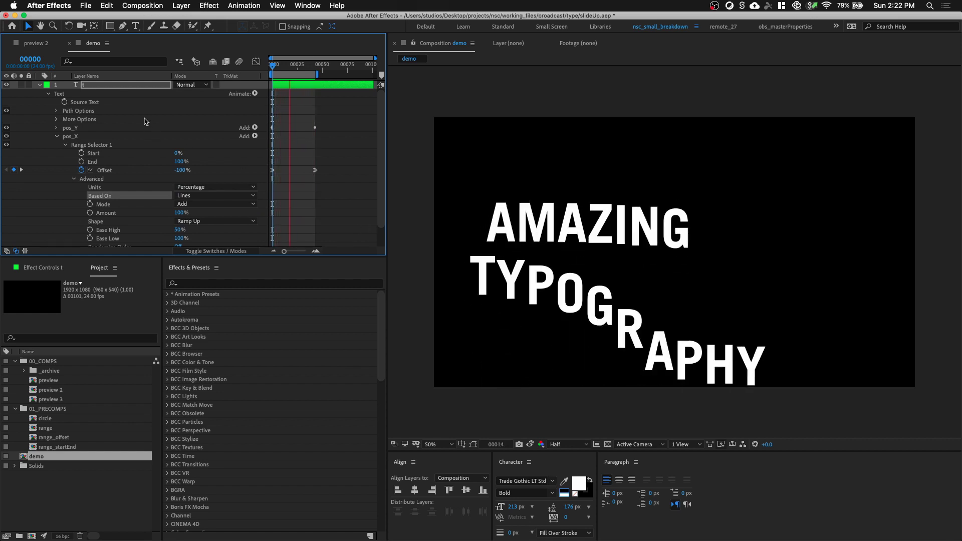
click(125, 86)
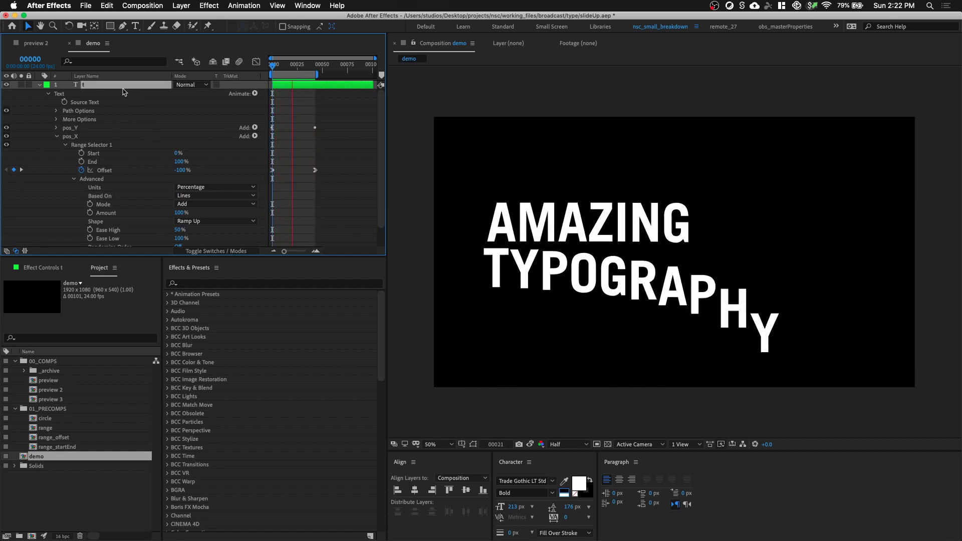
key(u)
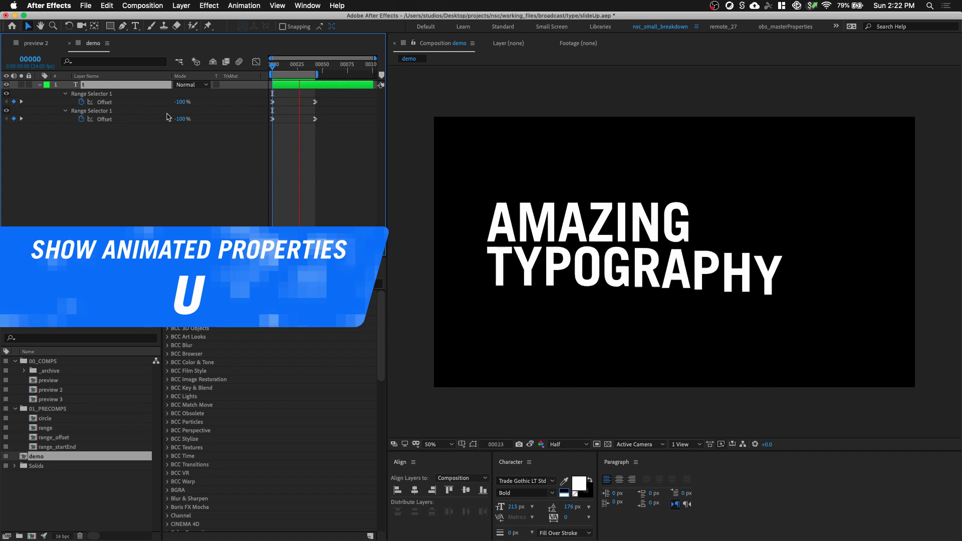
- Shift the second Offset keyframes a few frames later, scrubbing to check the slide-up
click(334, 138)
click(273, 118)
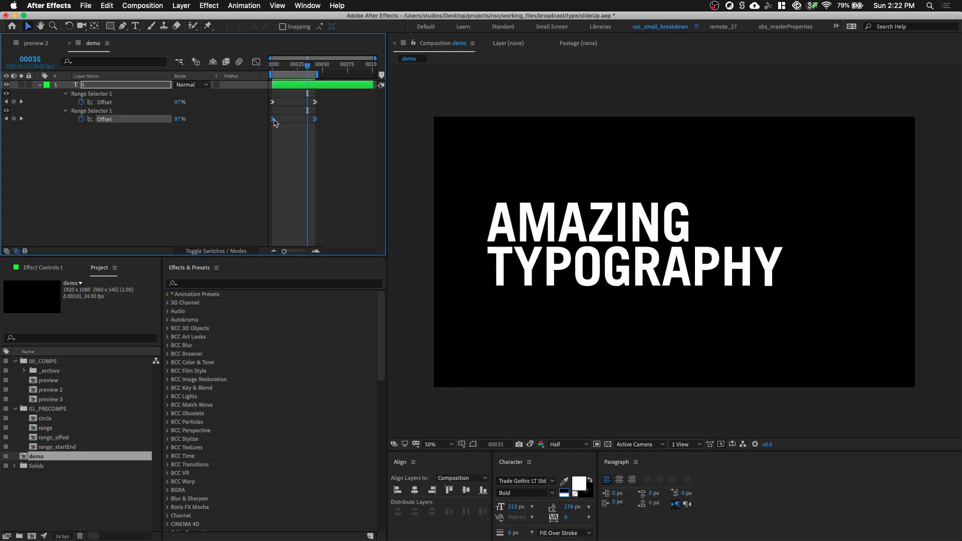
drag(277, 119, 283, 119)
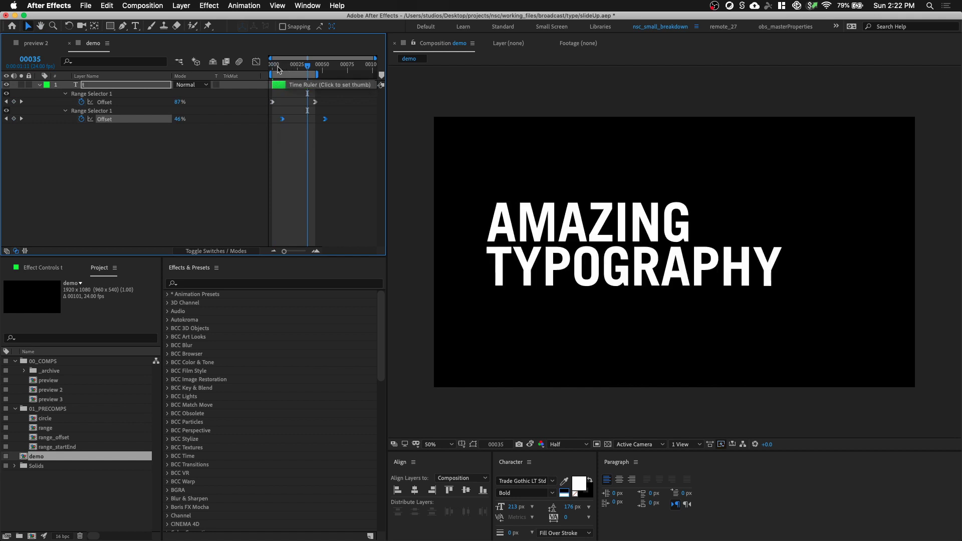
click(284, 66)
drag(284, 67, 291, 68)
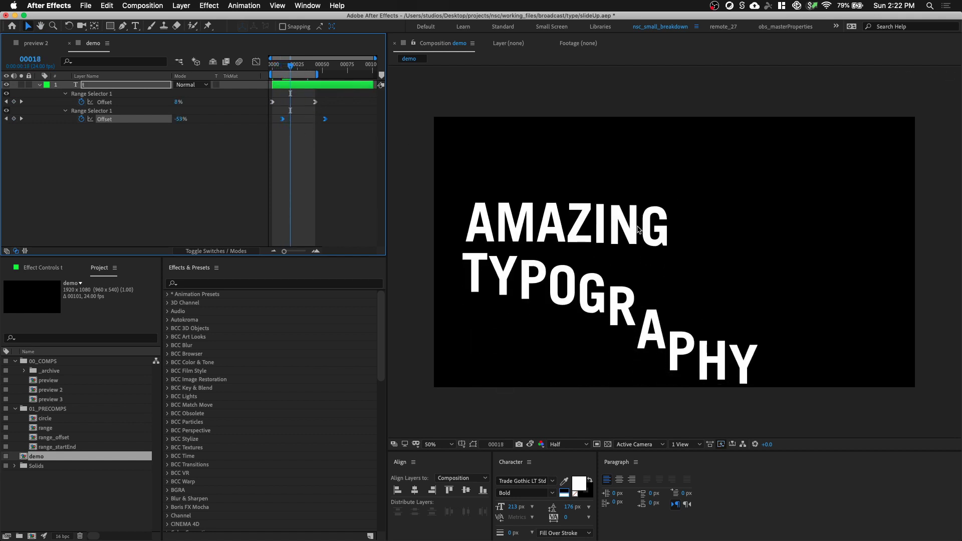
drag(284, 123, 289, 125)
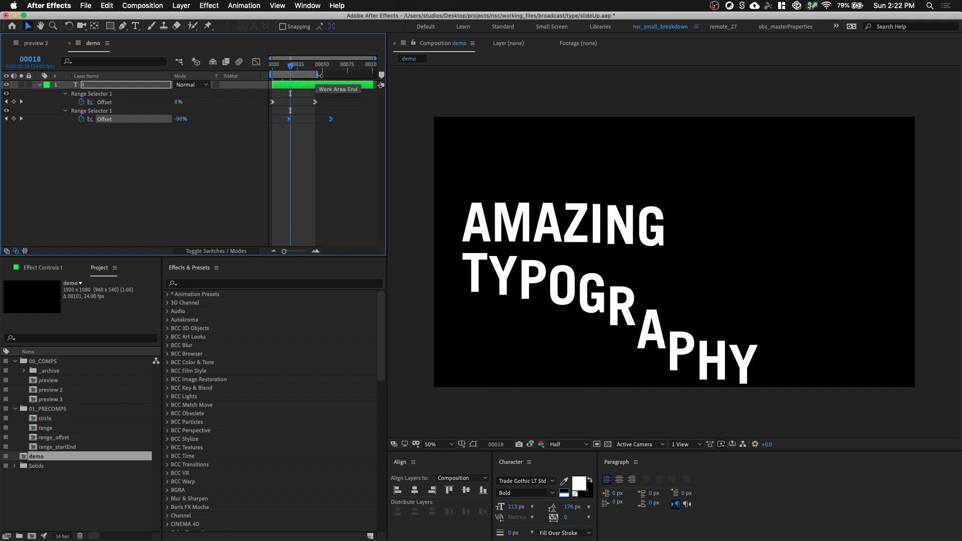
- Extend the work area to about frame 80 and preview the text animation
drag(317, 75, 352, 76)
key(space)
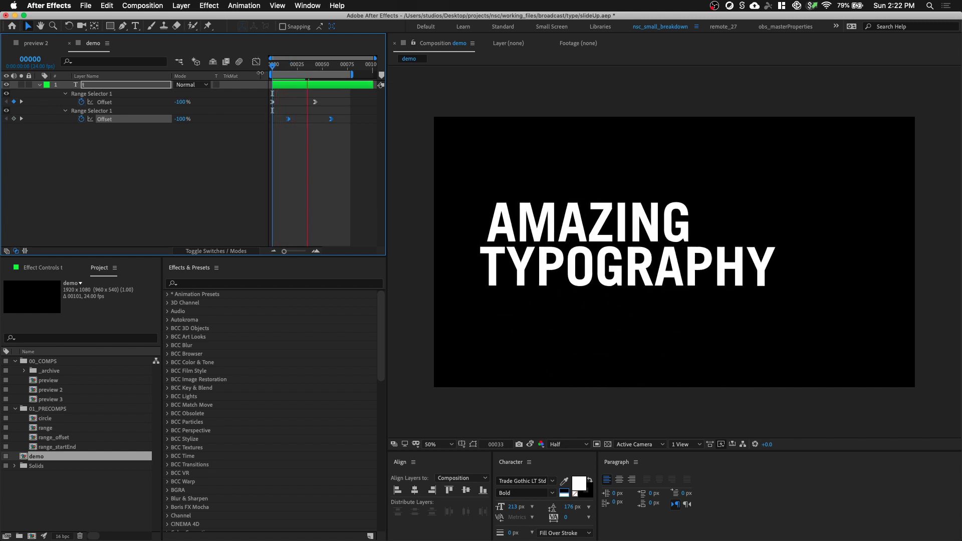
drag(346, 115, 285, 120)
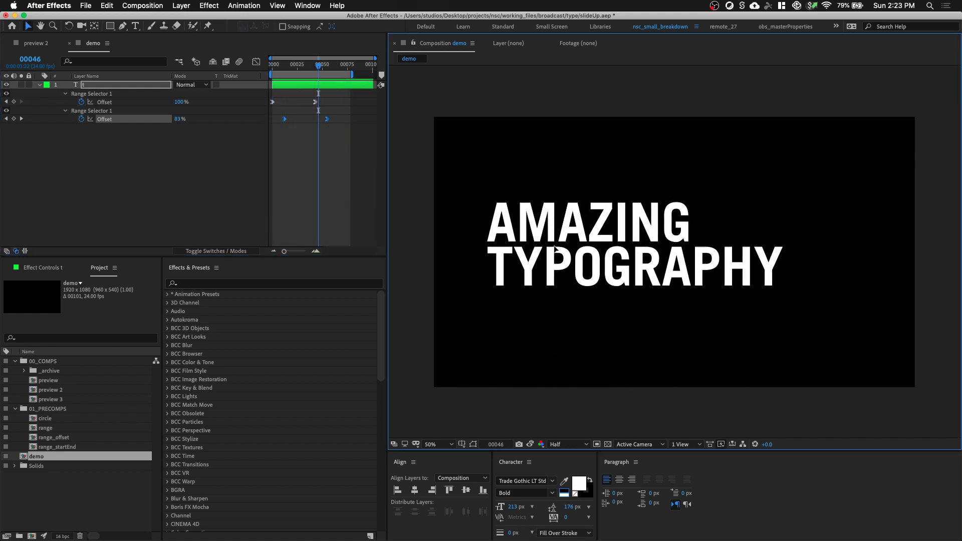
key(space)
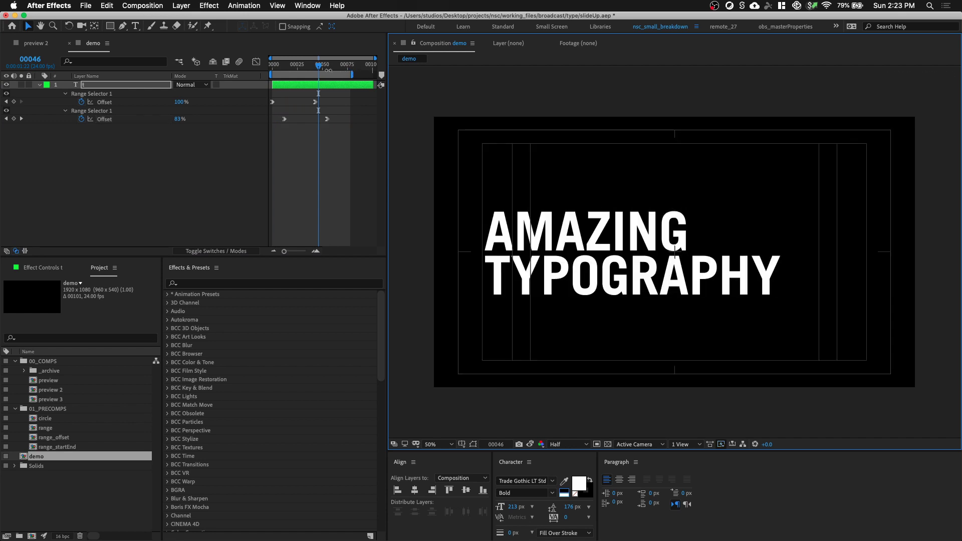
key(space)
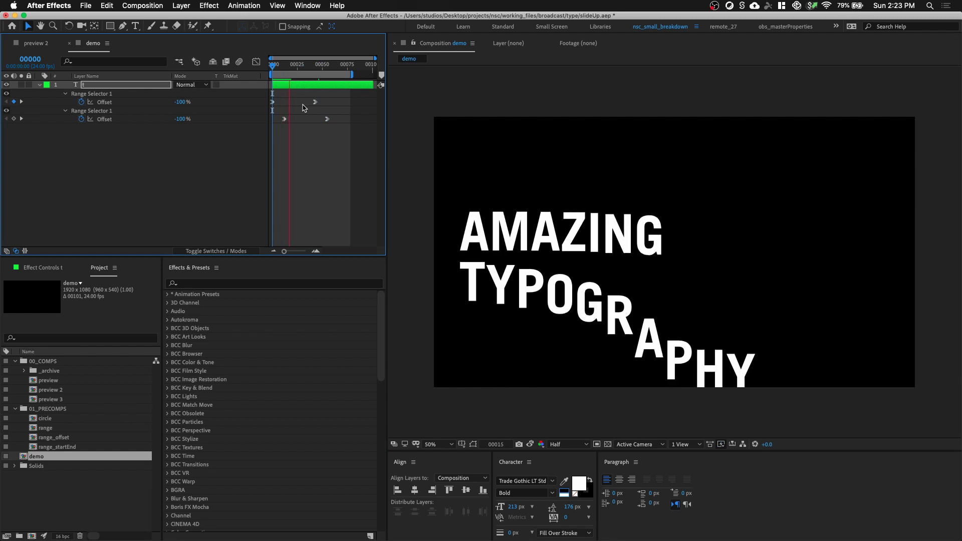
key(space)
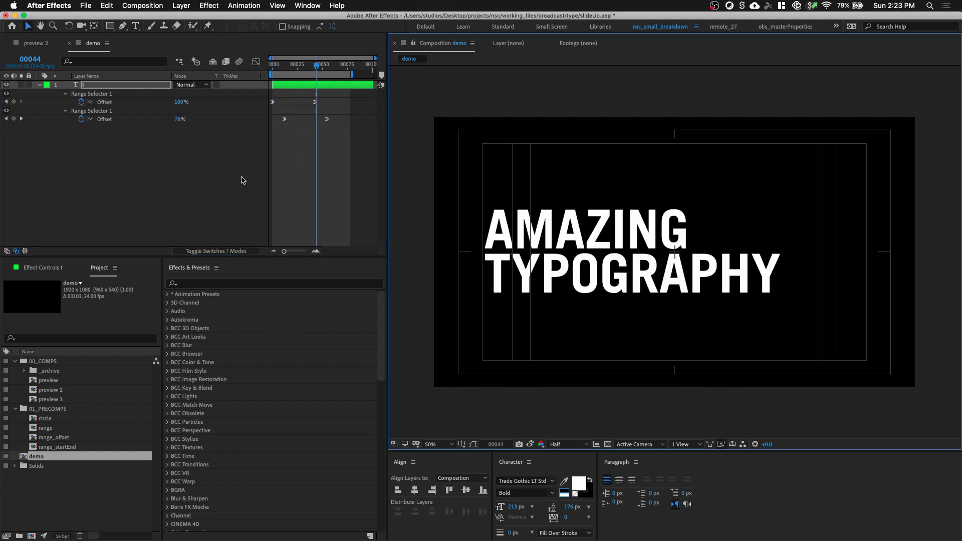
click(221, 171)
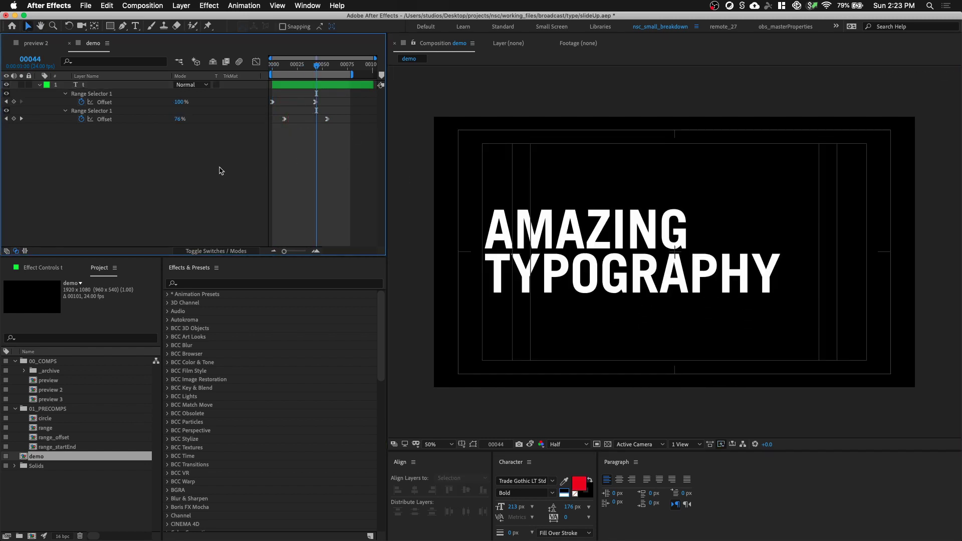
- Collapse the text layer and create a new white full-frame solid named 'matte'
click(39, 86)
right_click(122, 131)
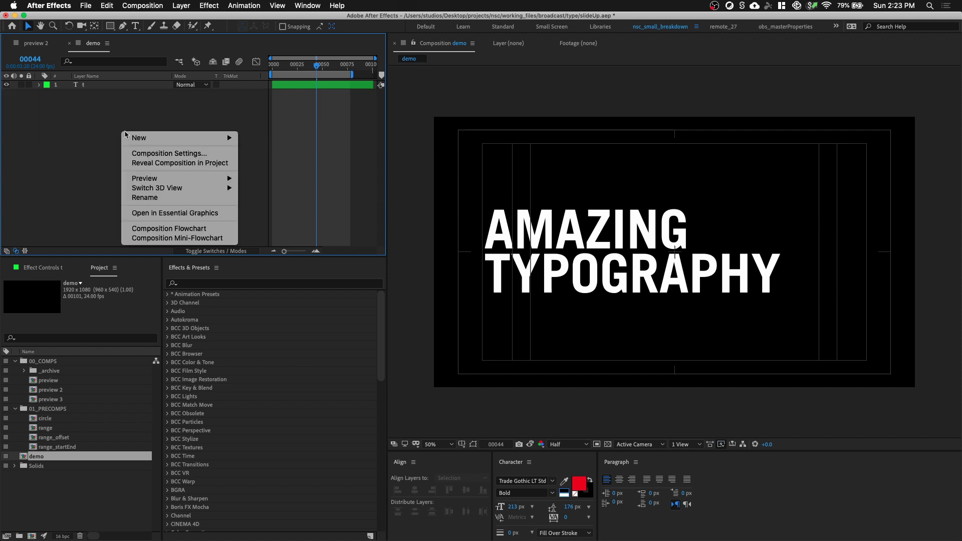
mouse_move(165, 137)
click(295, 165)
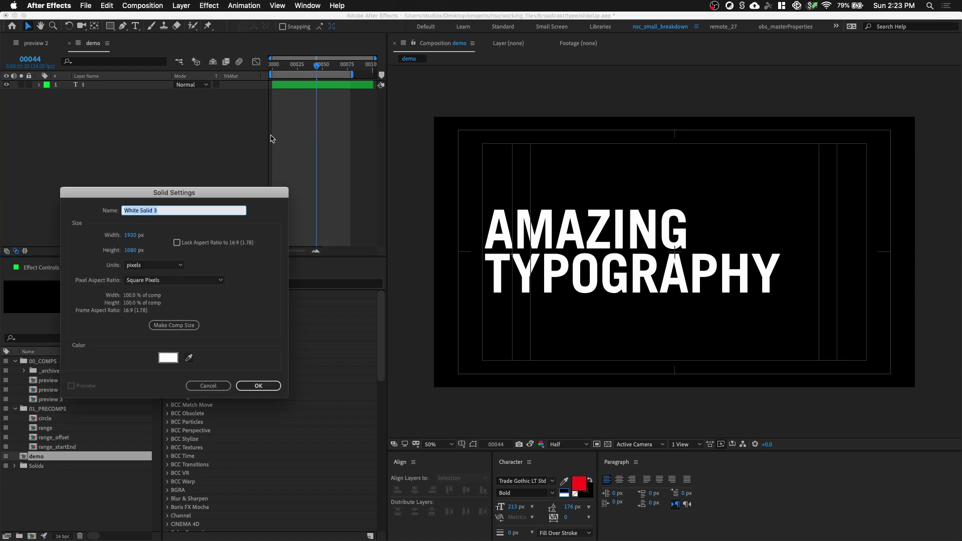
text(matte)
key(Return)
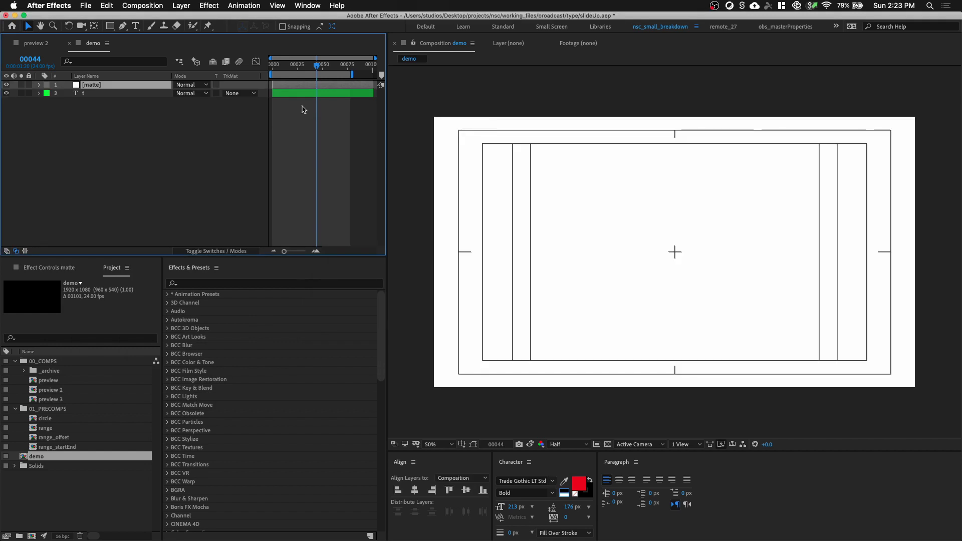
- Hide the matte solid and draw a rectangular mask band across the text
click(6, 85)
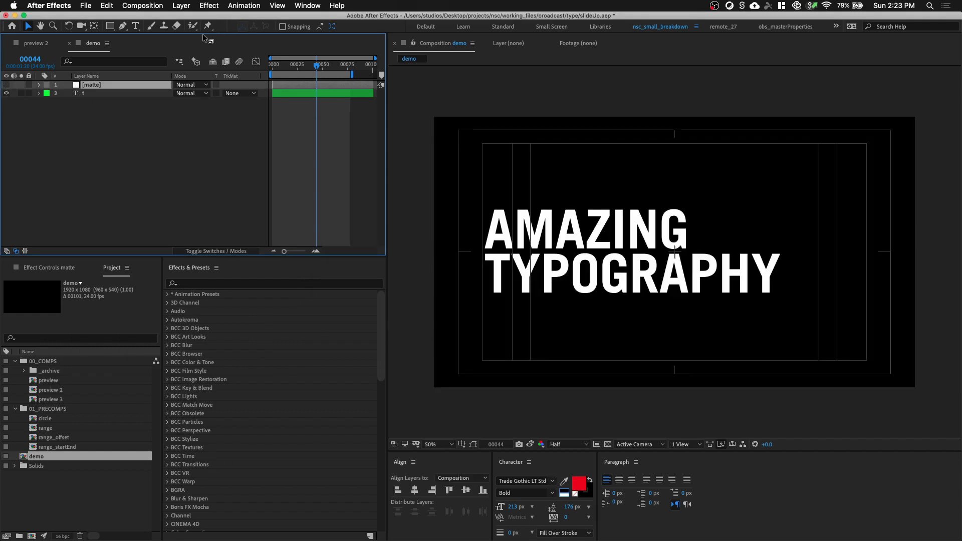
click(109, 27)
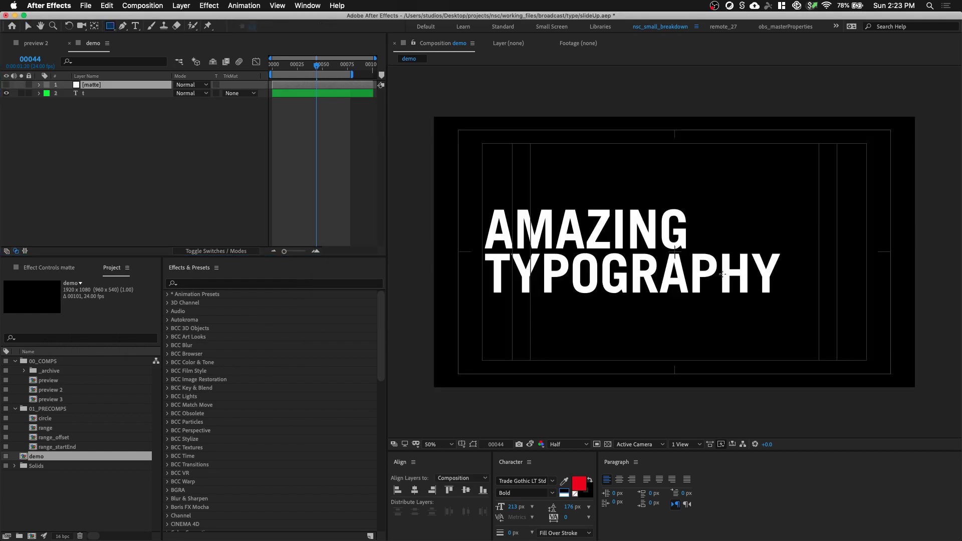
drag(411, 183, 927, 293)
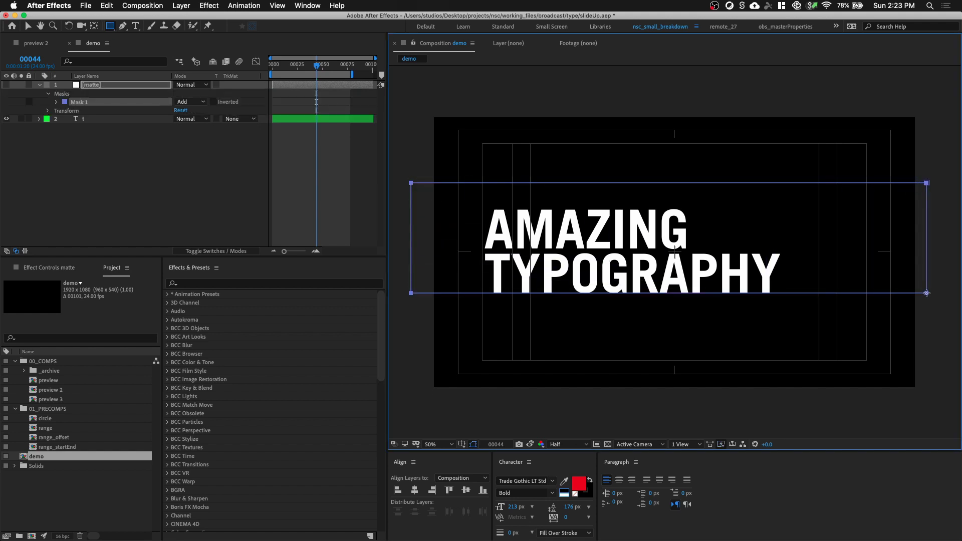
click(112, 134)
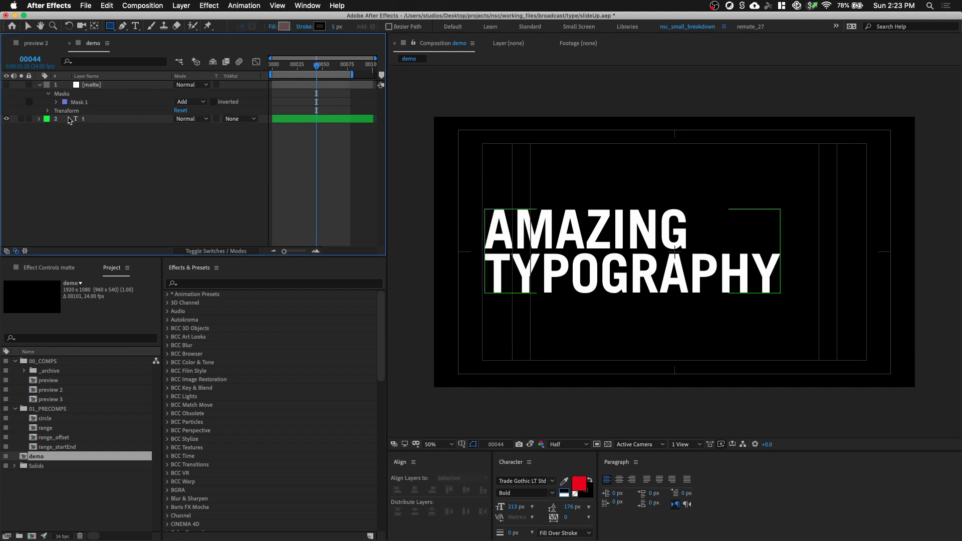
- Set text layer t's track matte to Alpha Matte 'matte' and preview the result
click(107, 121)
click(240, 119)
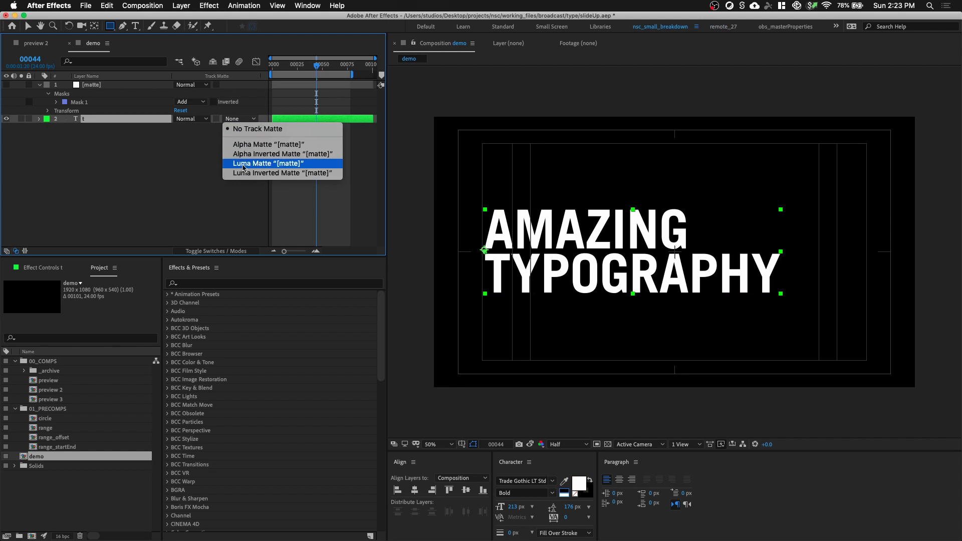
click(254, 143)
key(space)
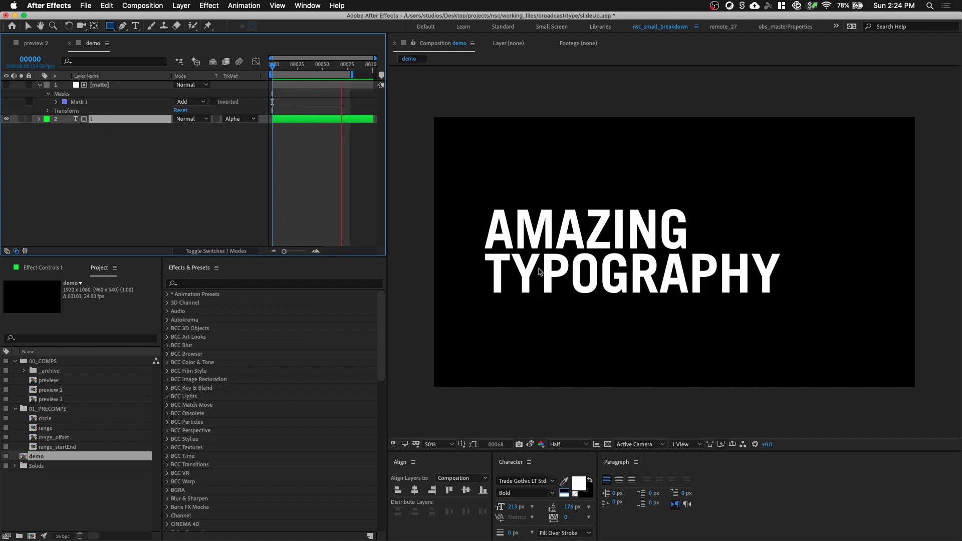
click(210, 284)
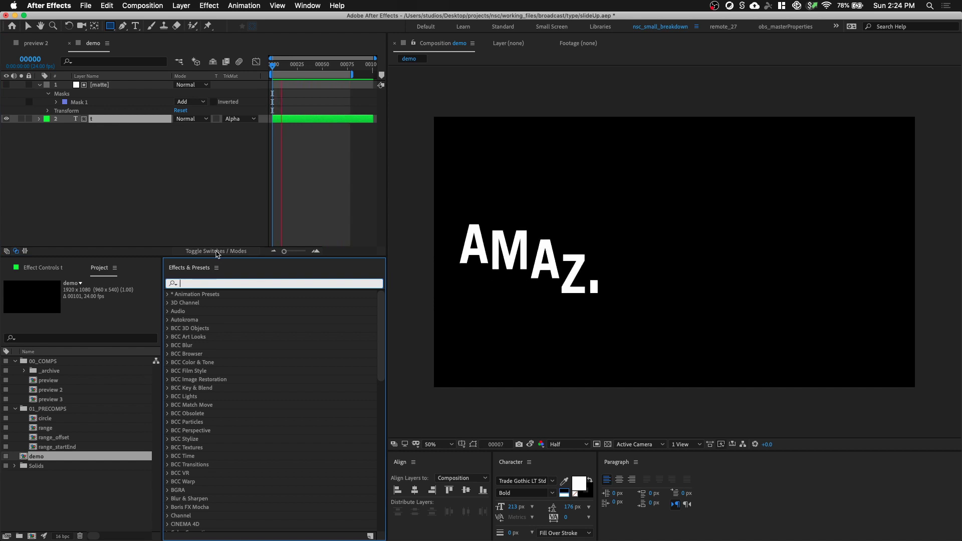
- Apply Posterize Time to layer t with a frame rate of 14
text(psoter)
key(BackSpace)
key(BackSpace)
key(BackSpace)
key(BackSpace)
key(BackSpace)
text(oster)
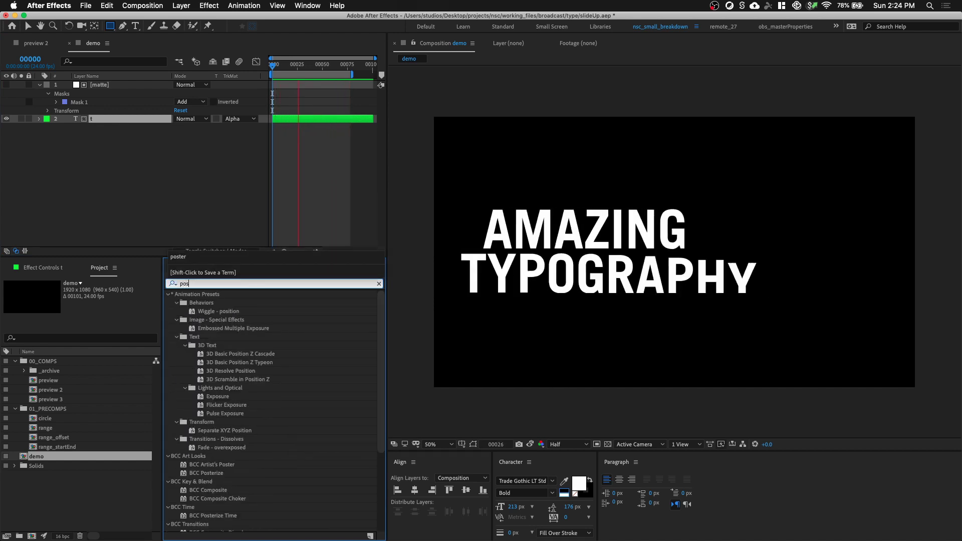
double_click(201, 380)
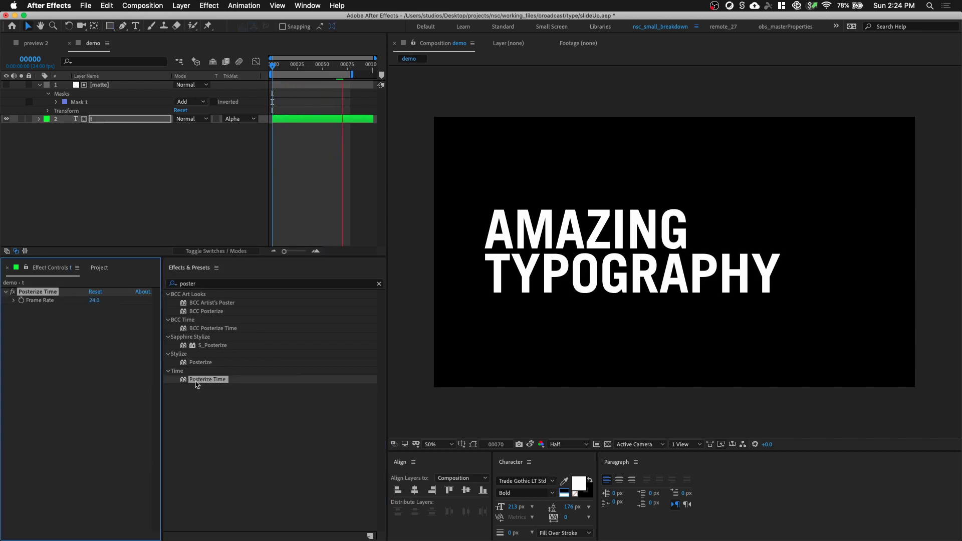
click(94, 301)
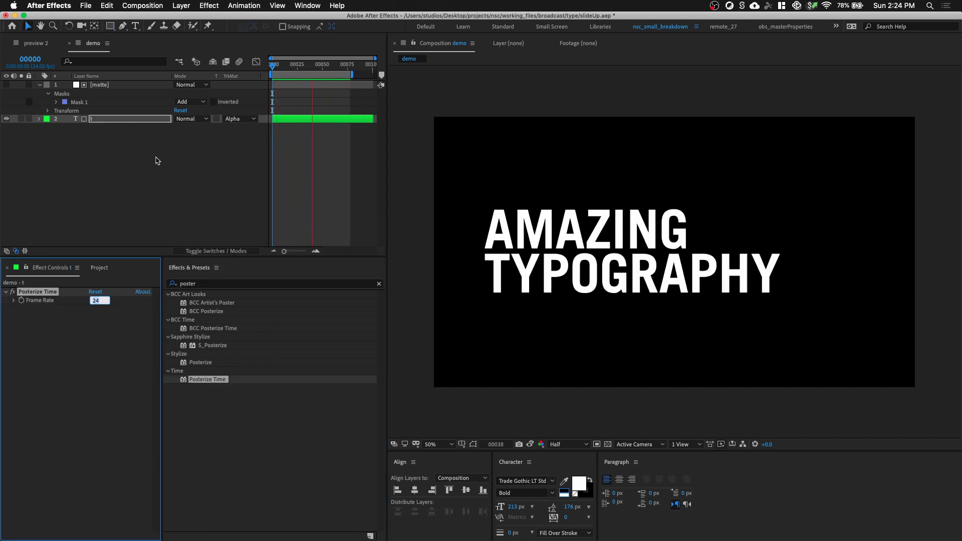
text(14)
key(Return)
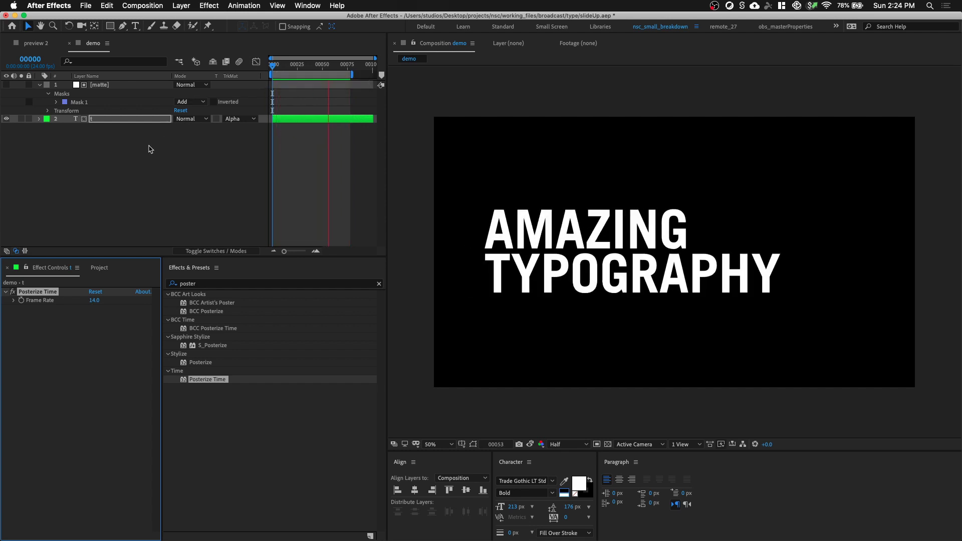
- Collapse the matte layer's properties and preview the posterized animation
click(149, 148)
click(40, 86)
key(space)
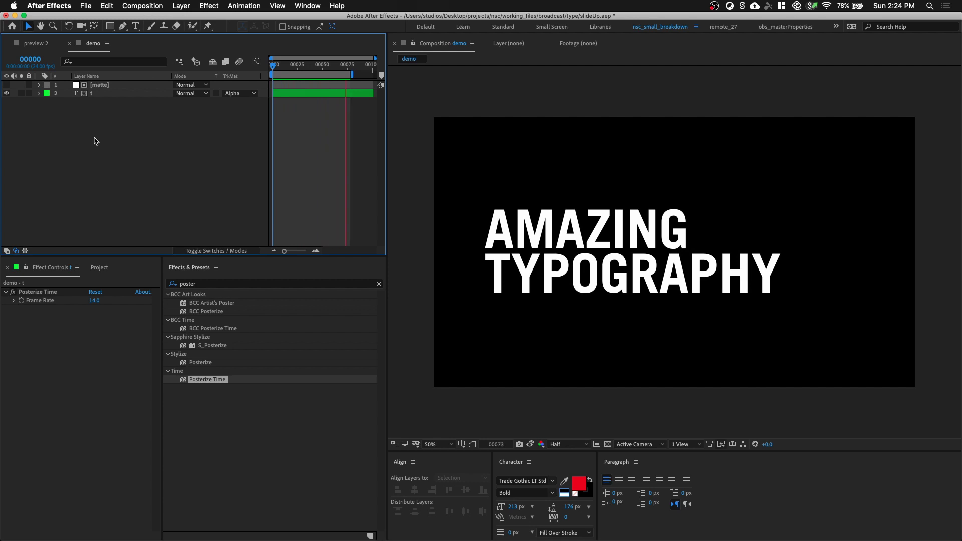
key(super+y)
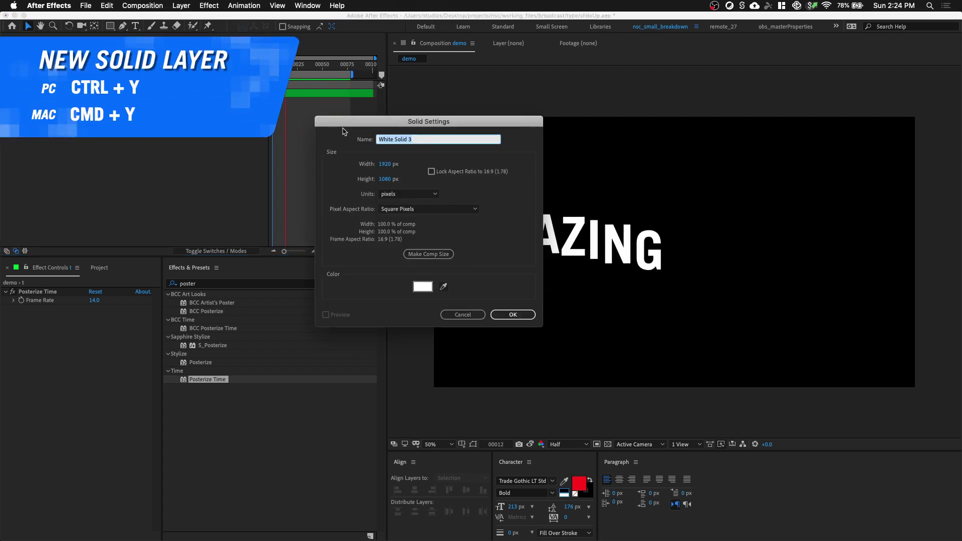
- Create a solid named 'bg' and apply a Gradient Ramp effect to it
text(bg)
key(Return)
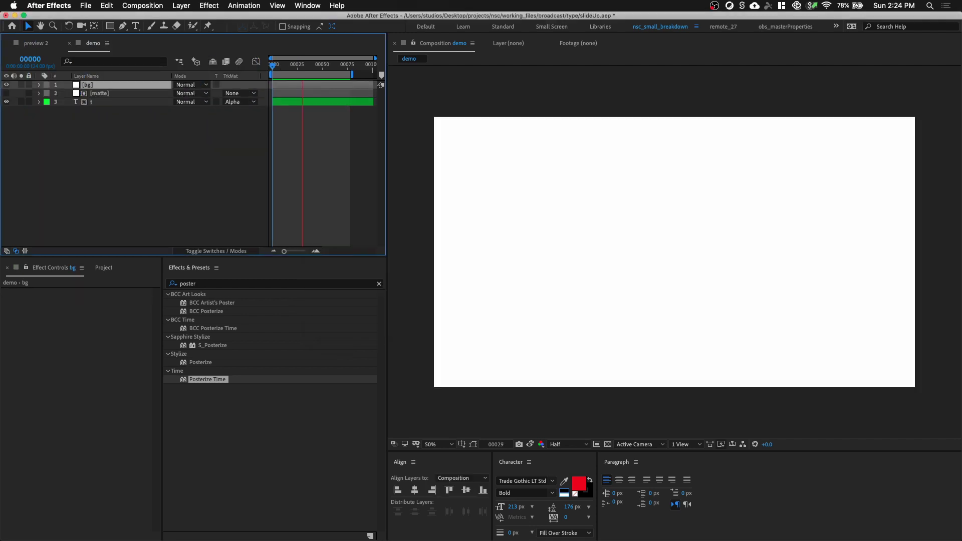
click(203, 282)
text(ramp)
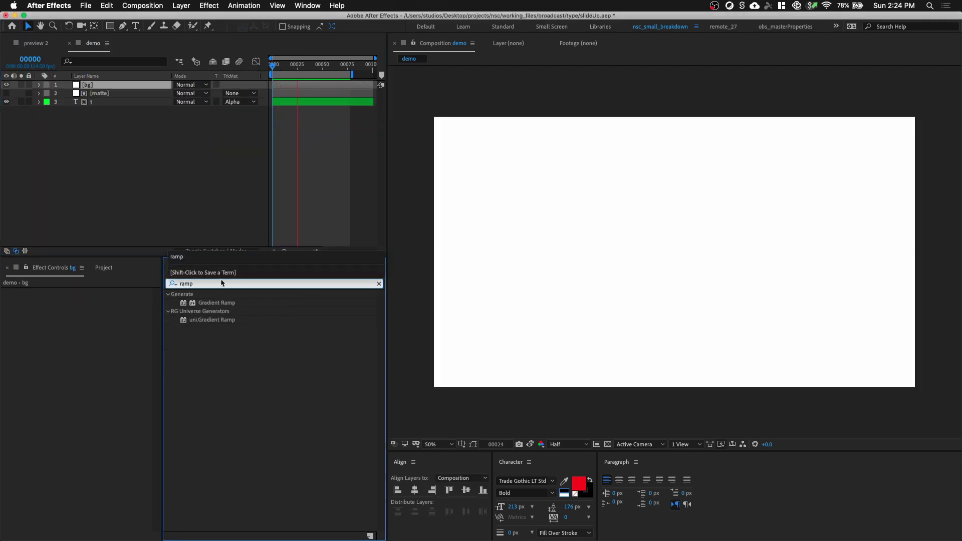
double_click(223, 304)
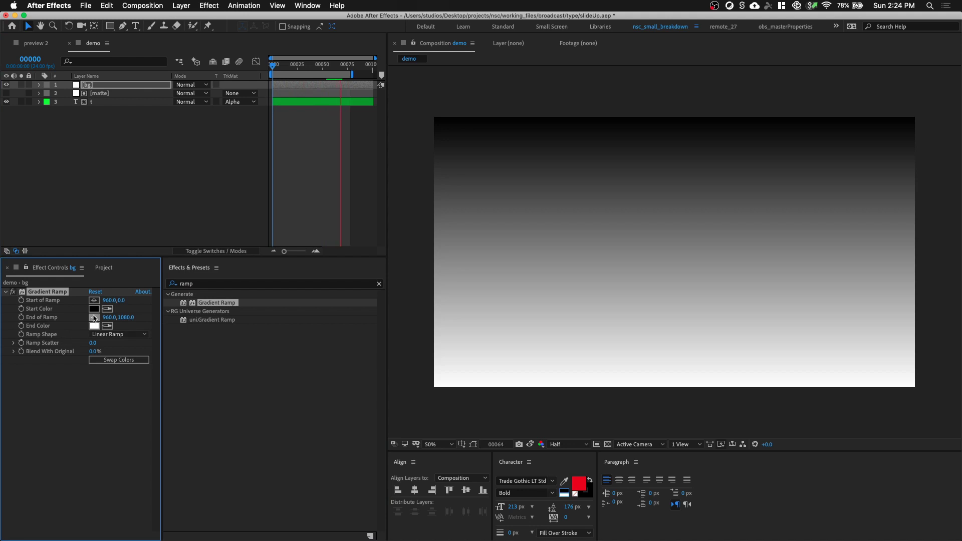
- Set the Gradient Ramp start colour to pure blue (0021FF) and end colour to black
click(94, 308)
click(154, 183)
click(136, 134)
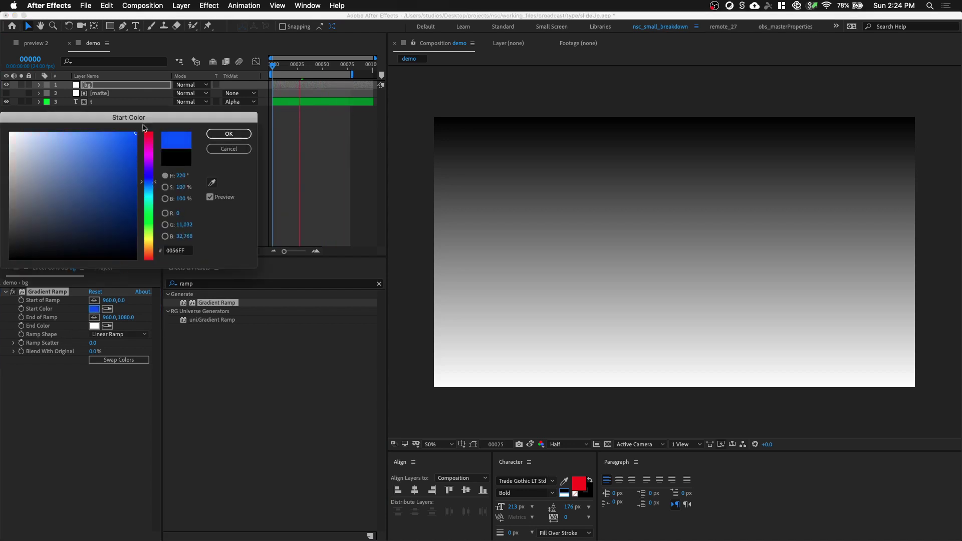
drag(153, 187, 154, 179)
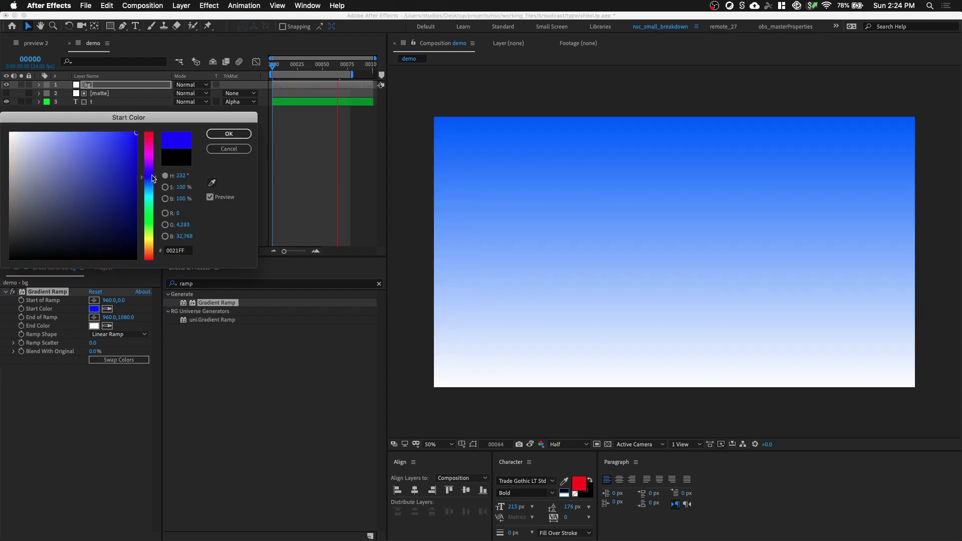
click(228, 134)
click(93, 326)
click(135, 259)
click(228, 134)
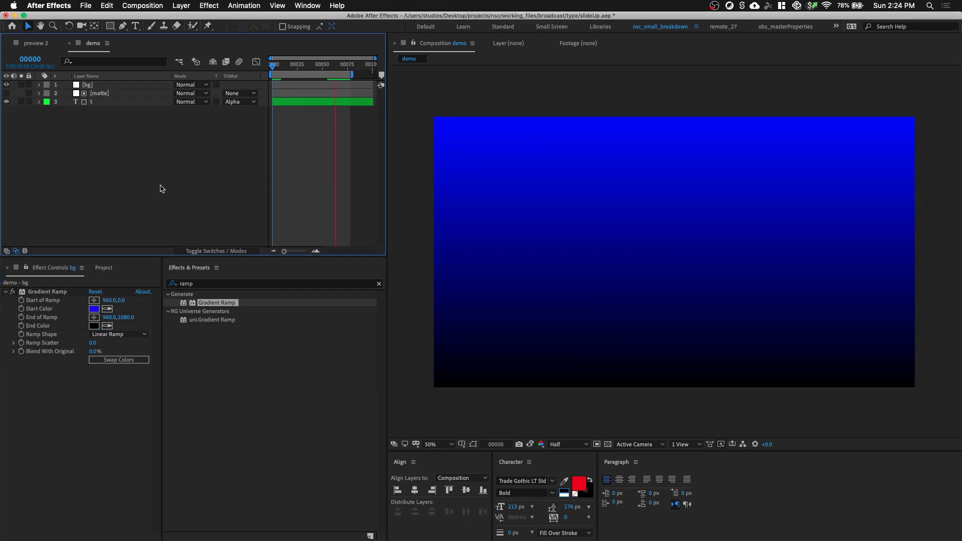
key(super+y)
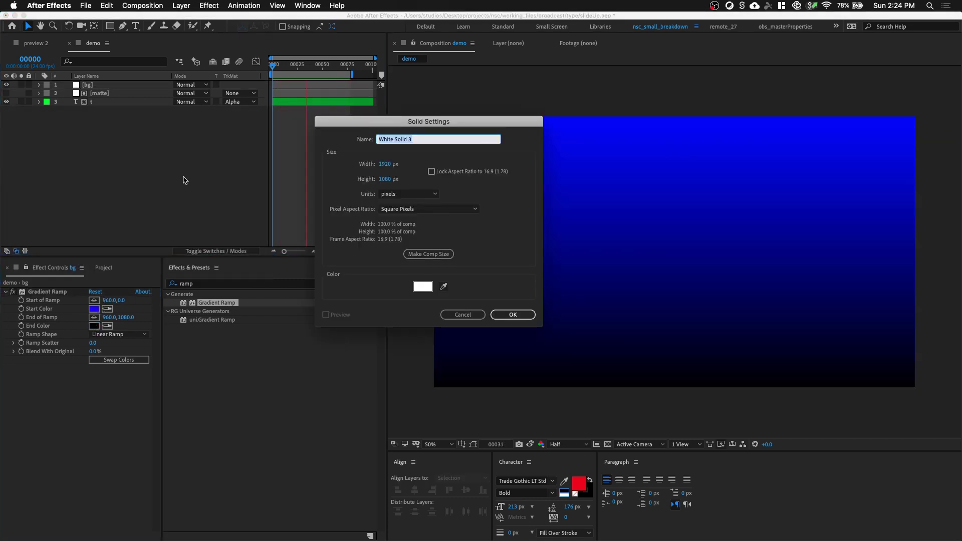
- Create a solid named 'waves' and move it and bg below matte and t
text(waves)
click(513, 315)
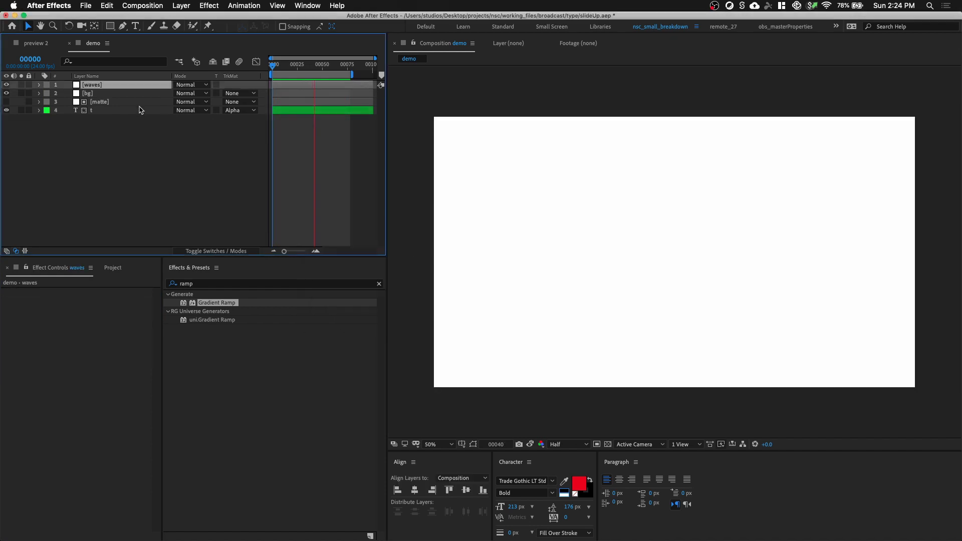
shift+click(98, 93)
drag(110, 91, 109, 146)
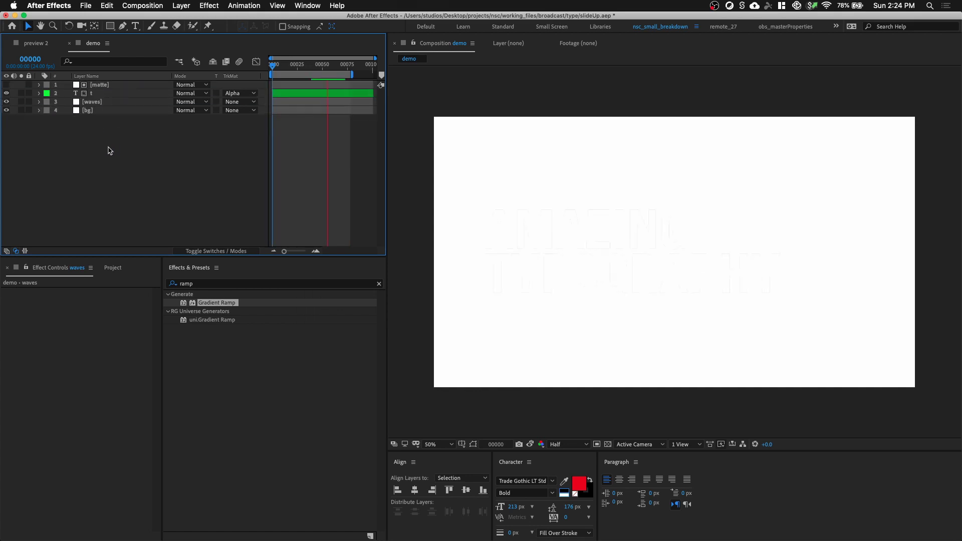
- Apply a Fill effect to waves with golden yellow colour FFCB00
click(92, 101)
click(212, 288)
key(super+a)
text(fill)
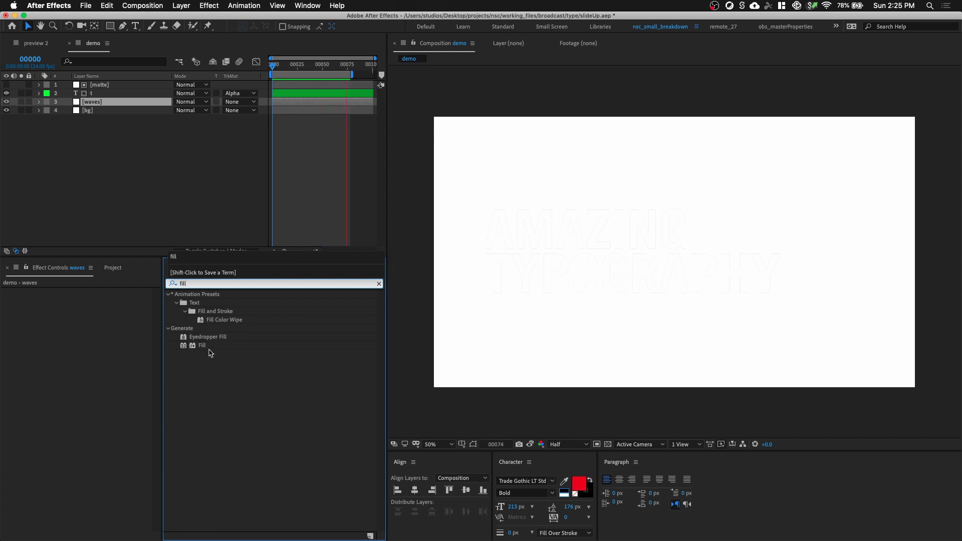
double_click(203, 346)
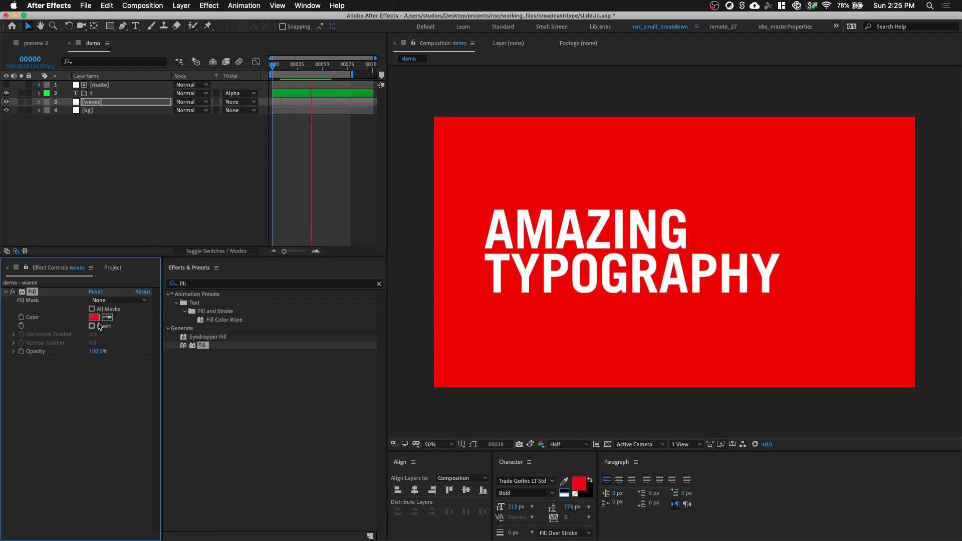
click(94, 318)
click(149, 240)
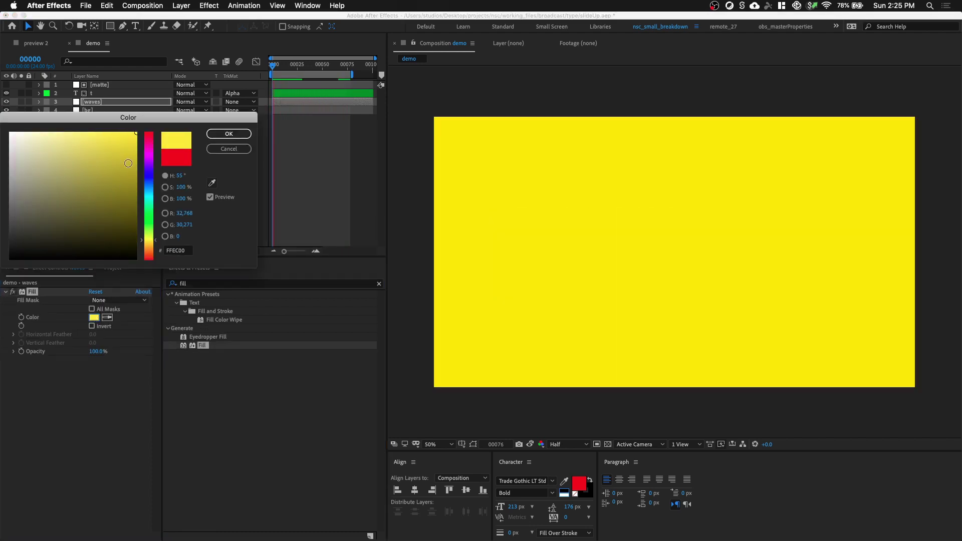
click(149, 242)
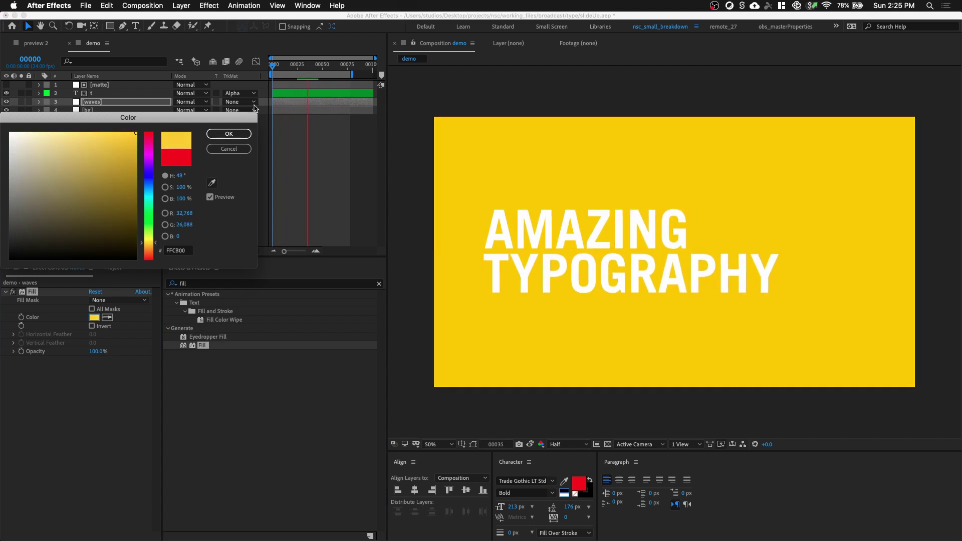
click(229, 134)
click(206, 284)
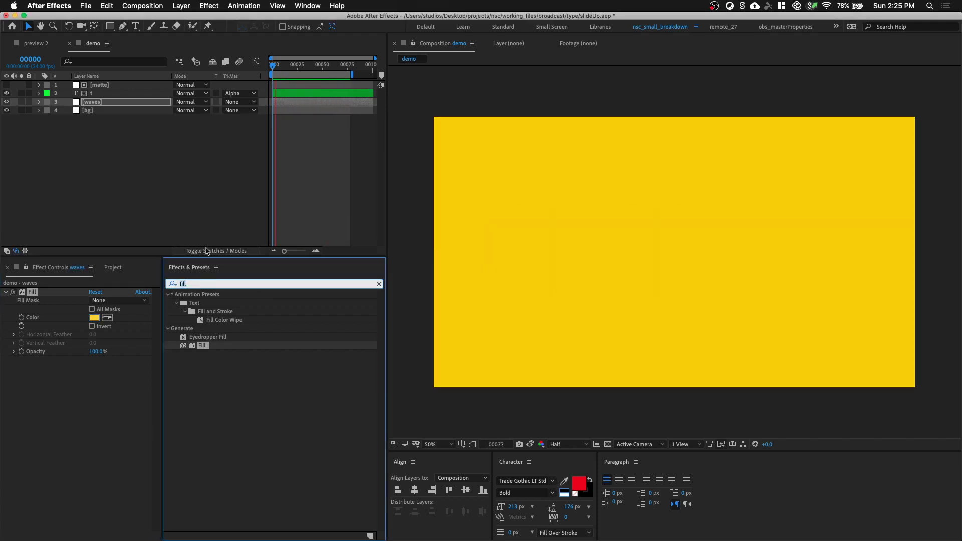
text(venet)
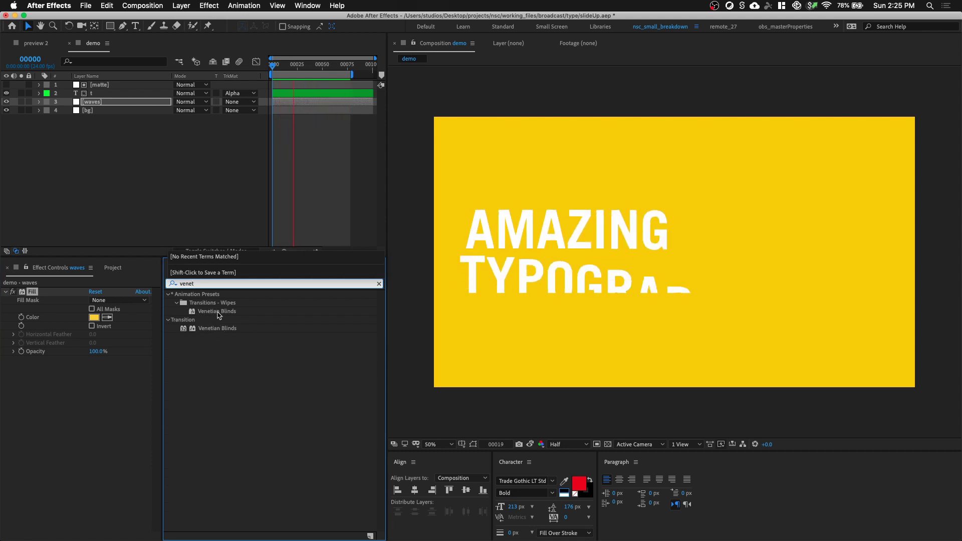
- Apply Venetian Blinds to waves with 72% transition completion, 61° direction, width 200
double_click(220, 329)
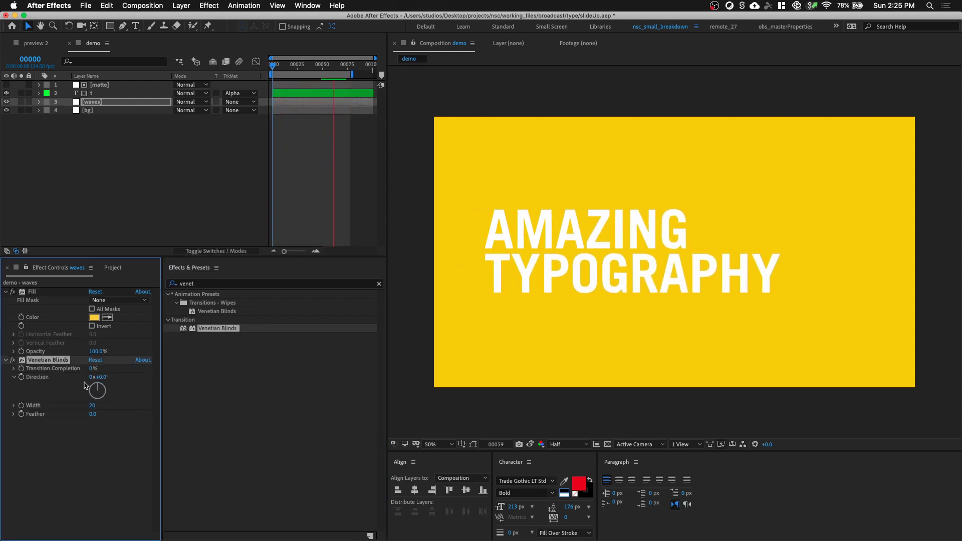
drag(94, 369, 139, 371)
key(space)
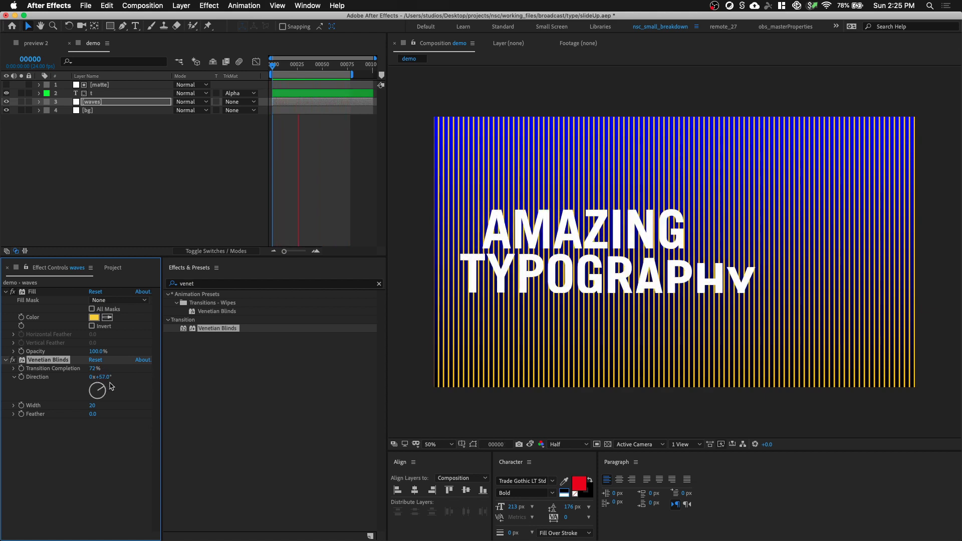
drag(105, 386, 114, 386)
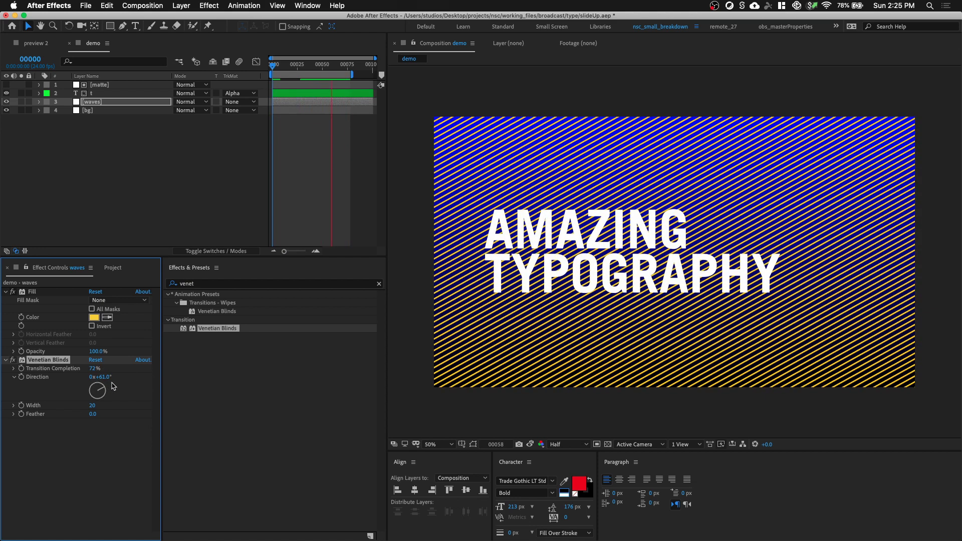
drag(91, 407, 132, 409)
click(96, 406)
text(200)
key(Return)
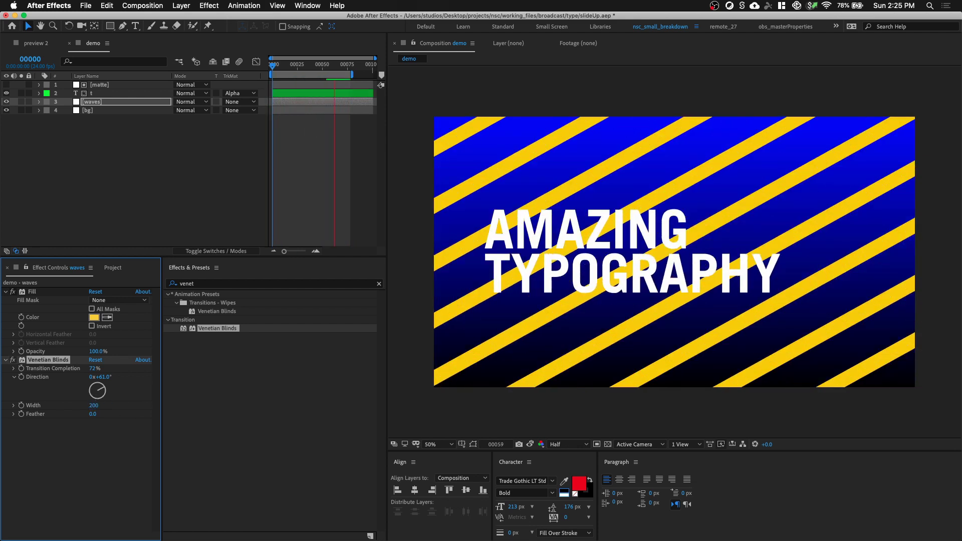
- Search for and apply Wave Warp to the waves layer
click(208, 351)
click(208, 284)
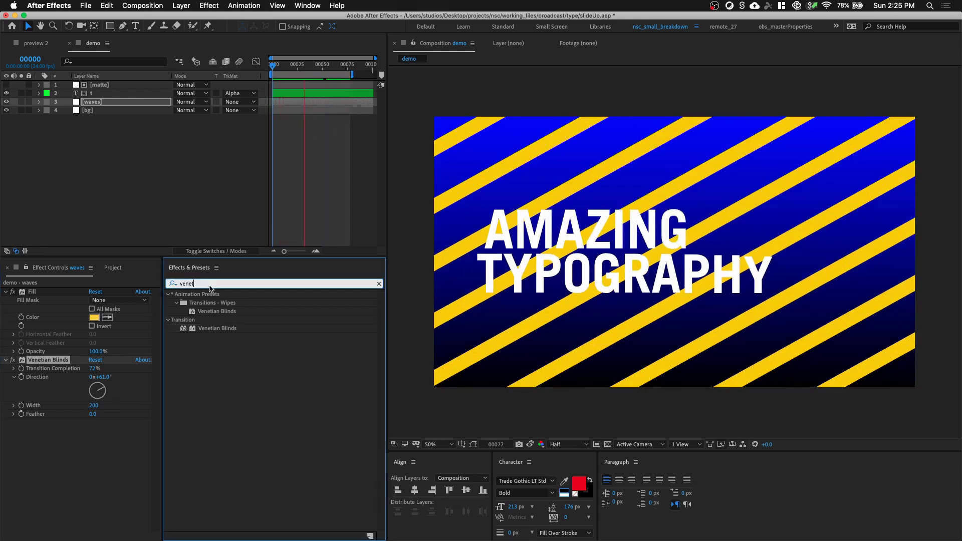
text(wave)
double_click(203, 337)
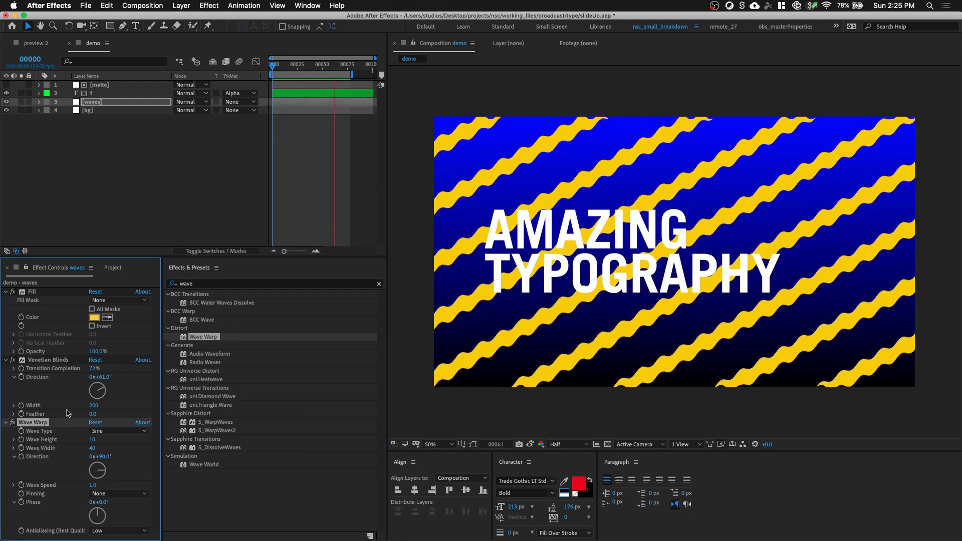
- Link Wave Warp's direction to Venetian Blinds Direction with an expression, testing and undoing a rotation
alt+click(22, 457)
drag(203, 178, 65, 378)
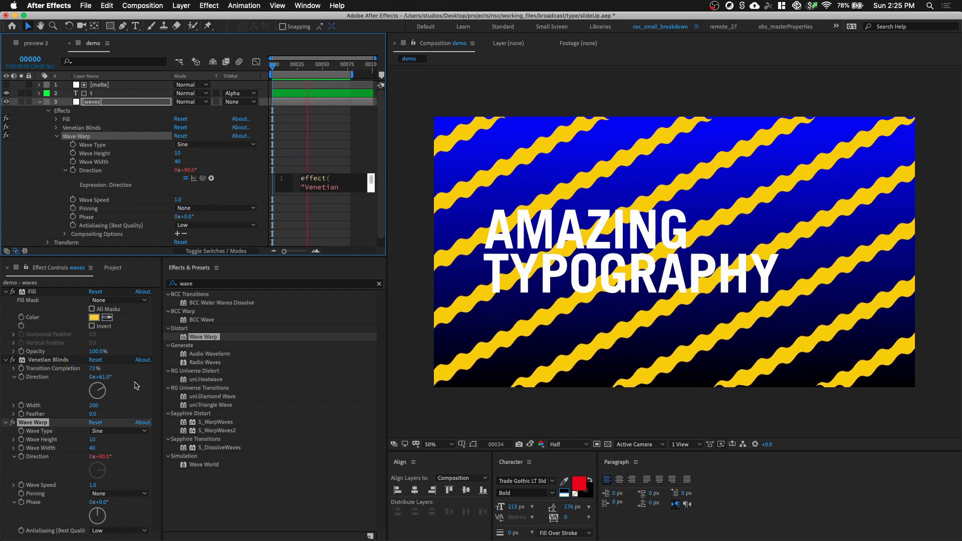
click(125, 391)
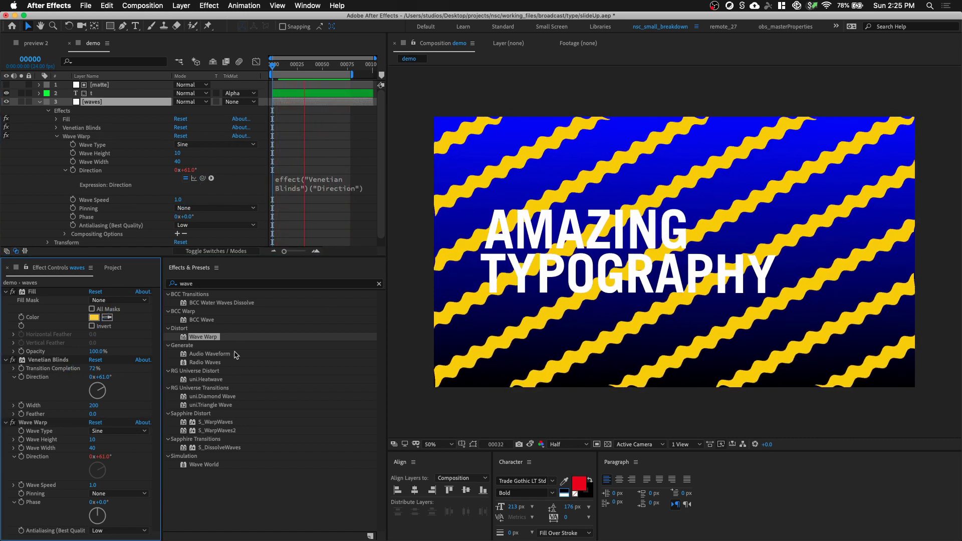
drag(104, 391, 67, 382)
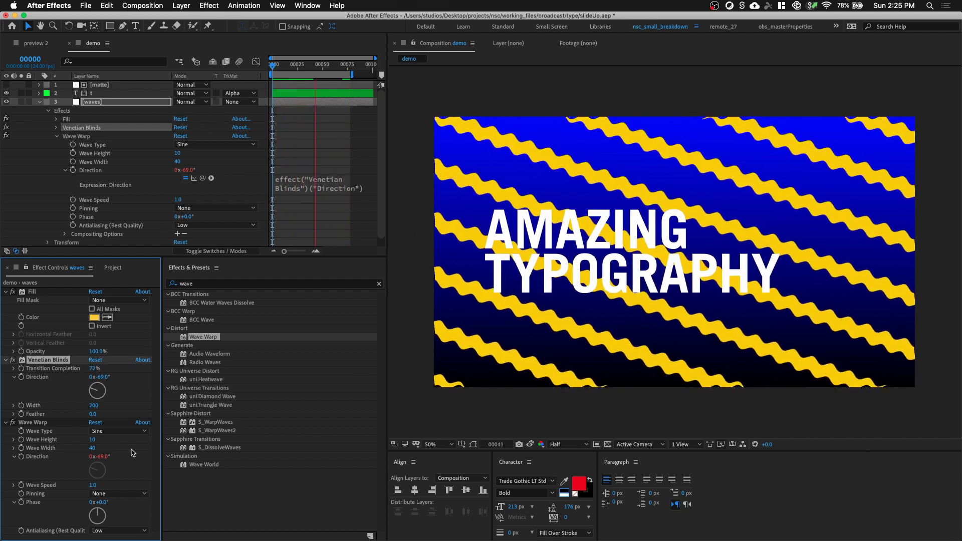
key(super+z)
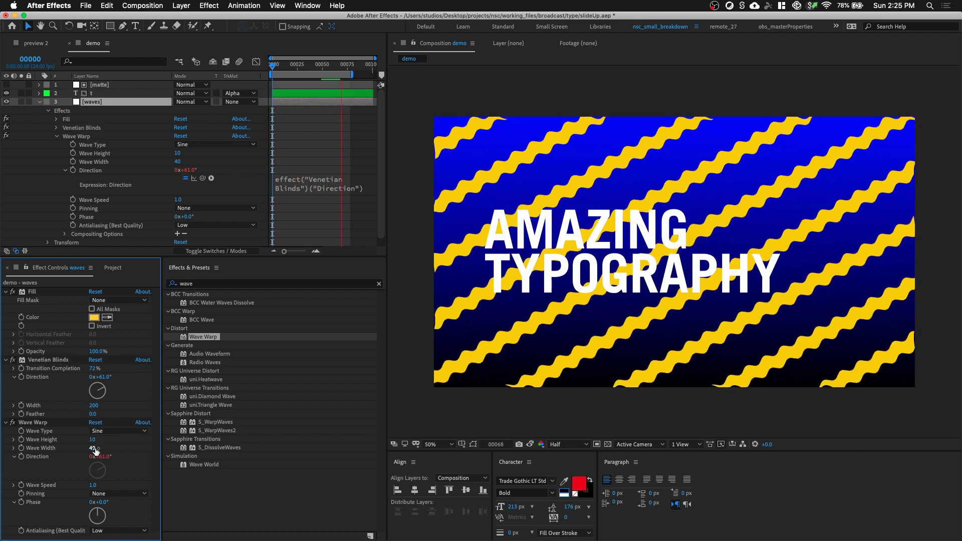
- Set Wave Warp width to 100 and raise the wave height to 34
drag(94, 451, 97, 451)
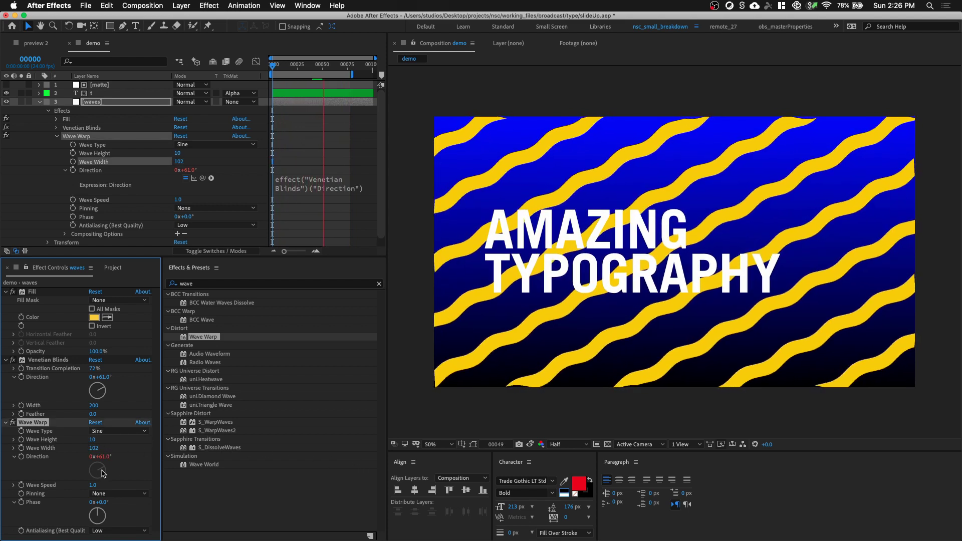
click(93, 449)
text(100)
key(Return)
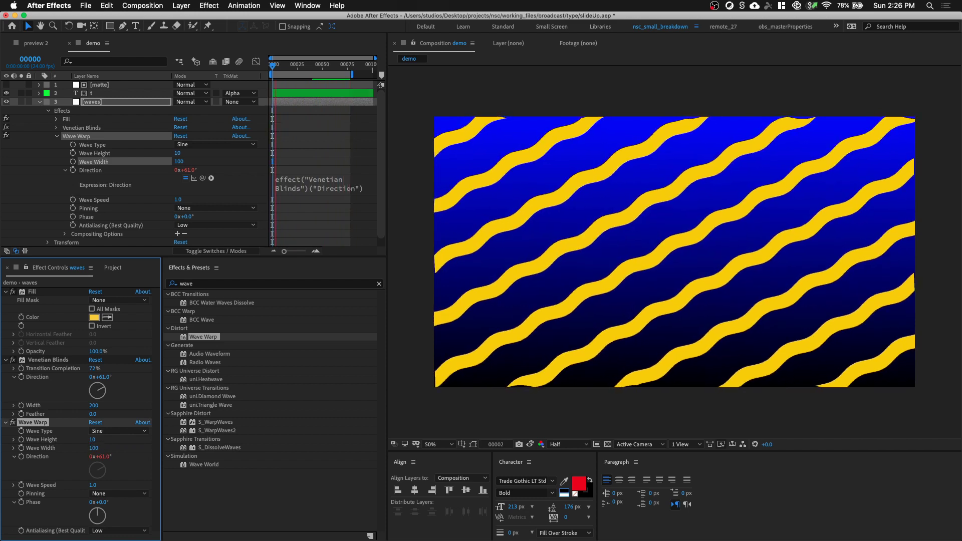
drag(92, 440, 104, 440)
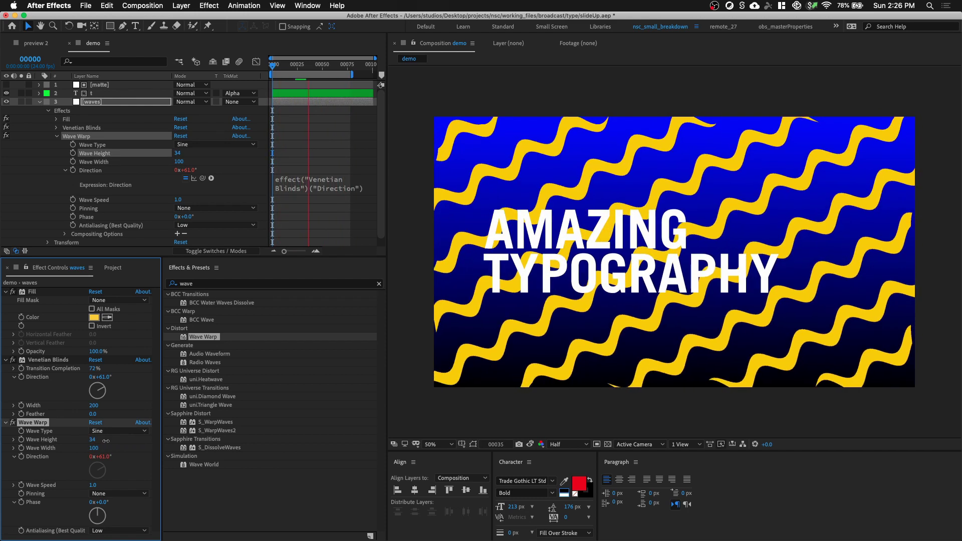
- Set Wave Warp speed to 0.1 and pinning to All Edges
click(94, 486)
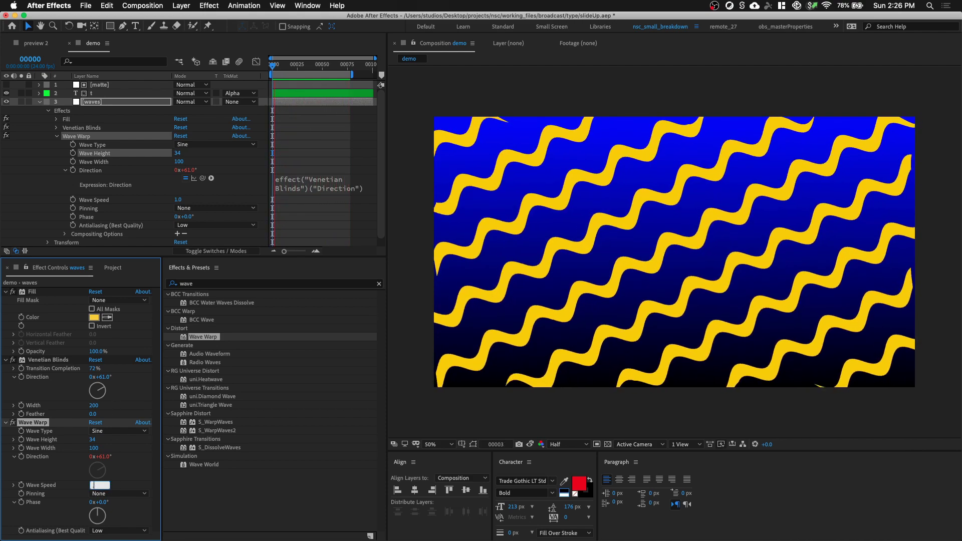
text(0.1)
key(Return)
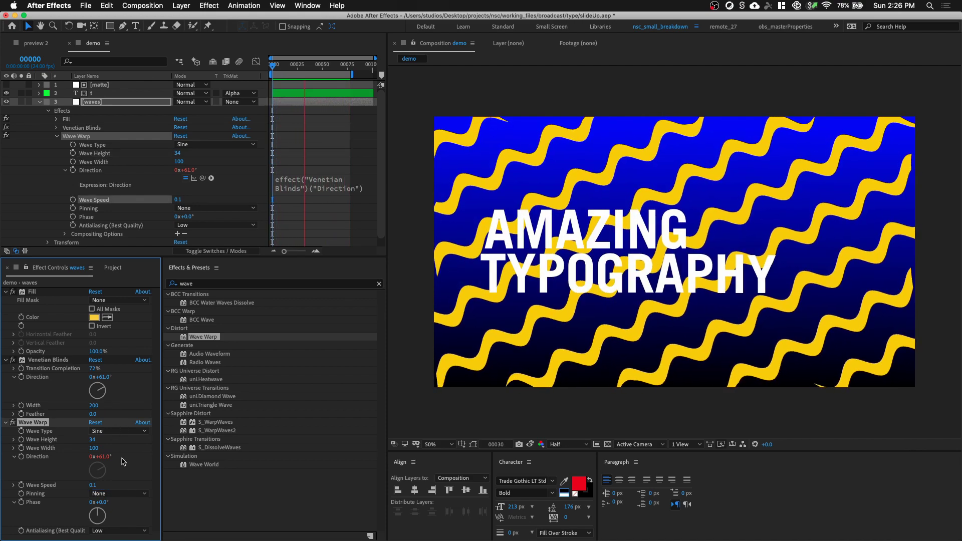
click(110, 495)
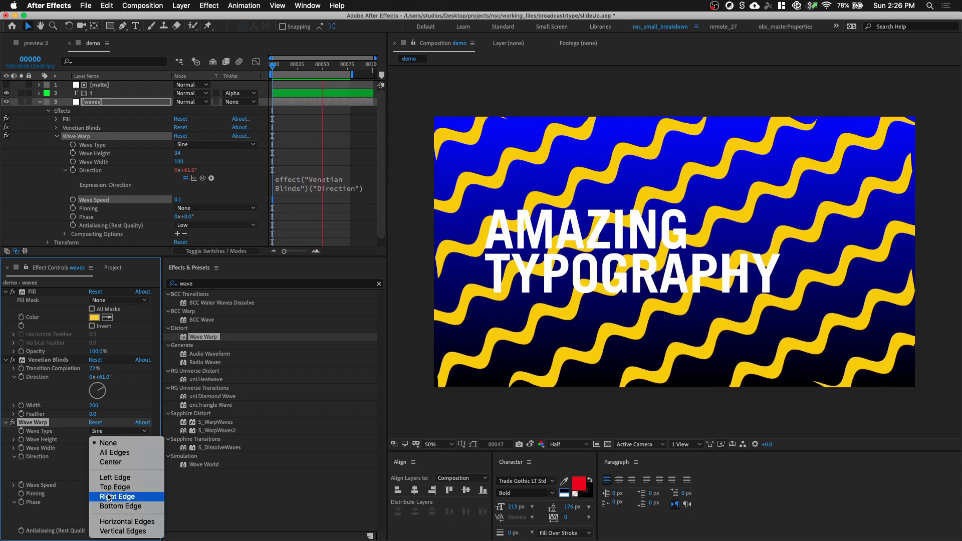
click(131, 454)
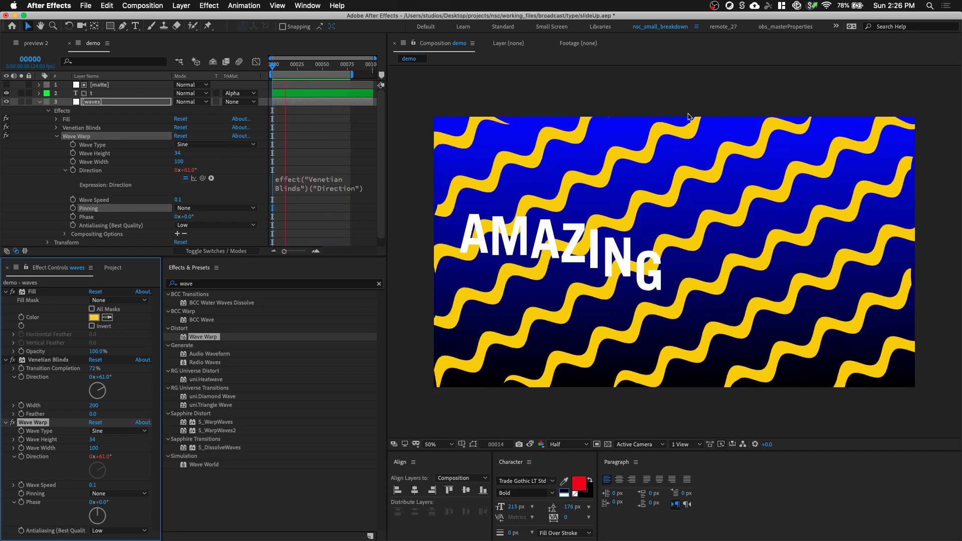
click(113, 493)
click(139, 453)
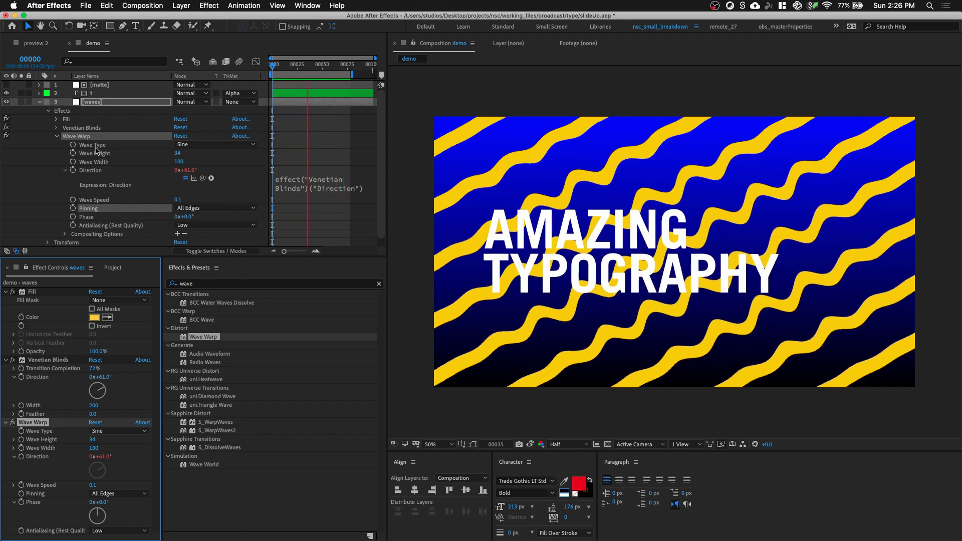
click(40, 102)
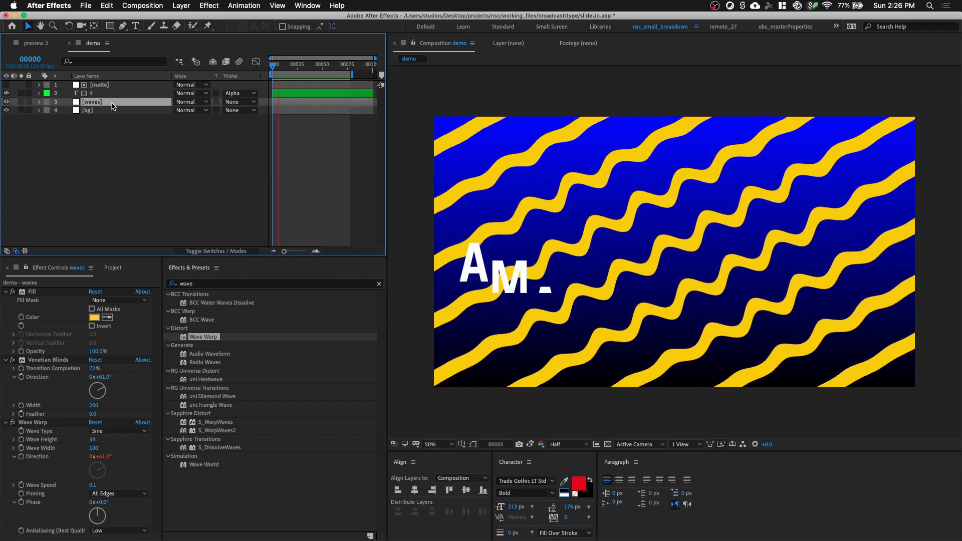
- Duplicate the waves layer and change its fill colour to cyan (00D2FF)
key(super+d)
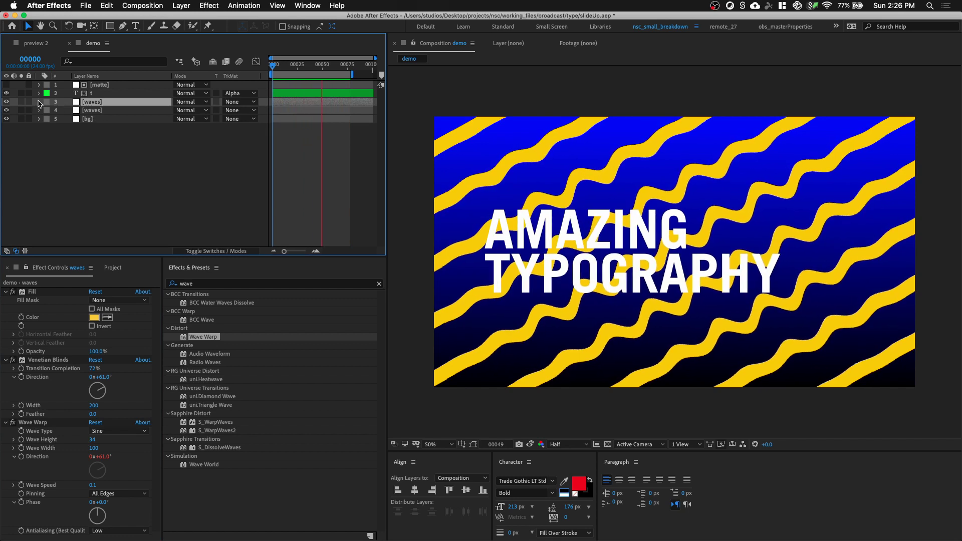
click(97, 305)
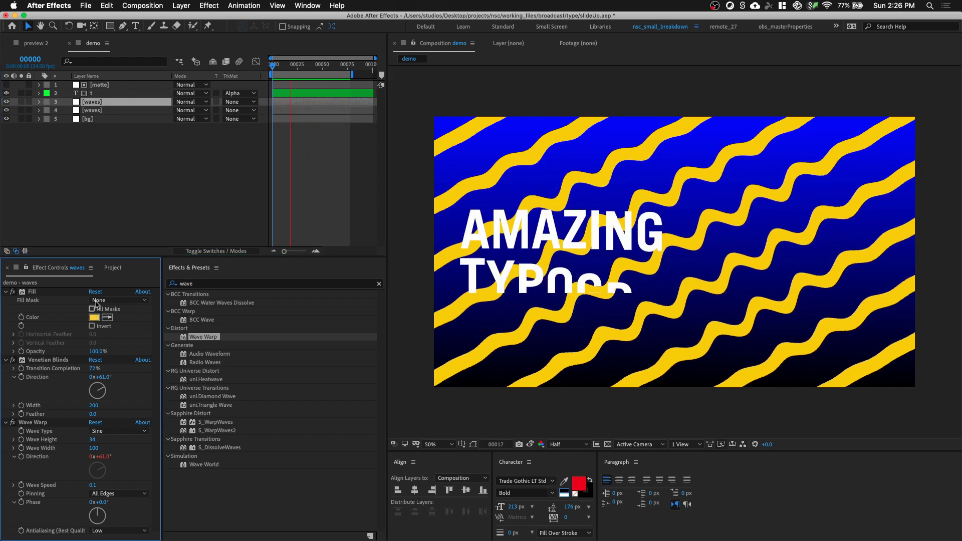
click(95, 318)
click(148, 192)
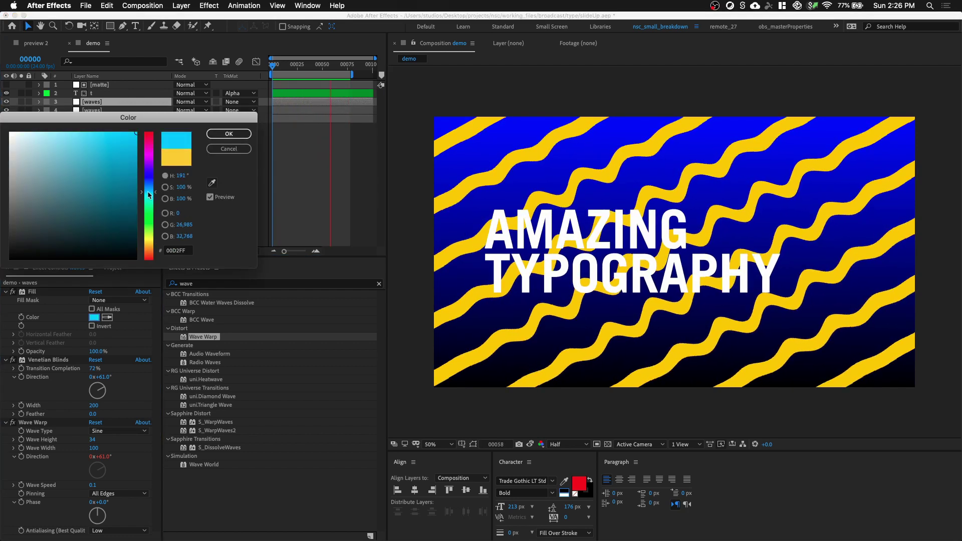
click(229, 134)
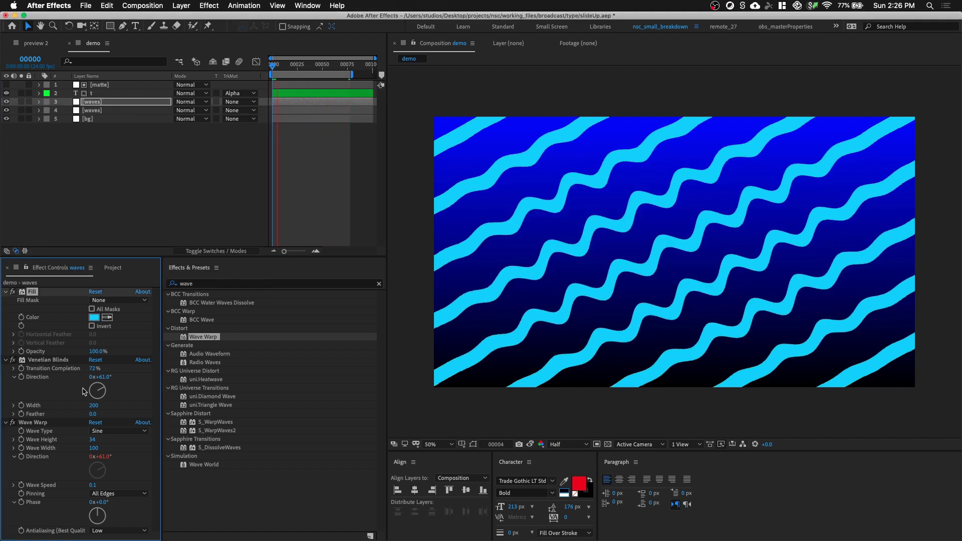
- Set the duplicate's Venetian Blinds width to 100 and transition completion to 80%
drag(92, 373, 110, 370)
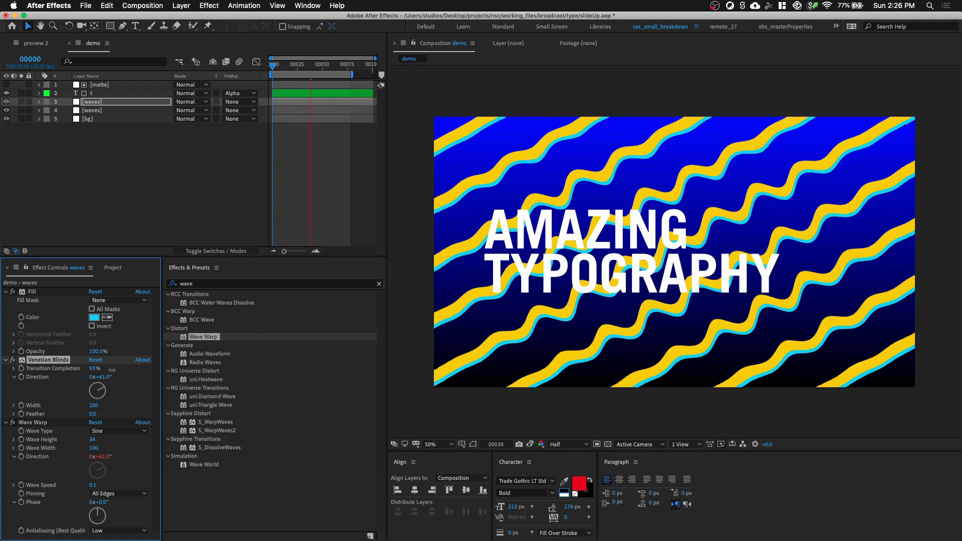
drag(93, 406, 38, 401)
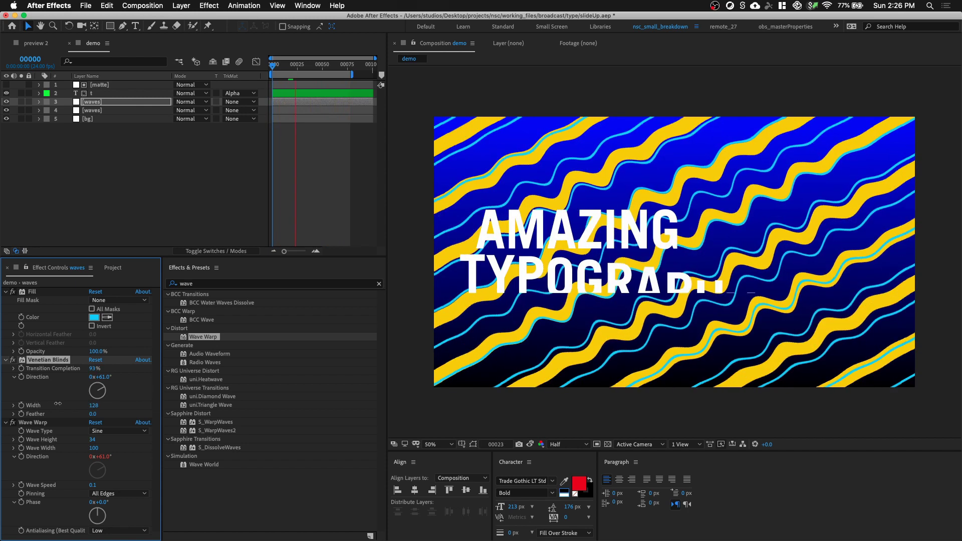
click(95, 405)
text(100)
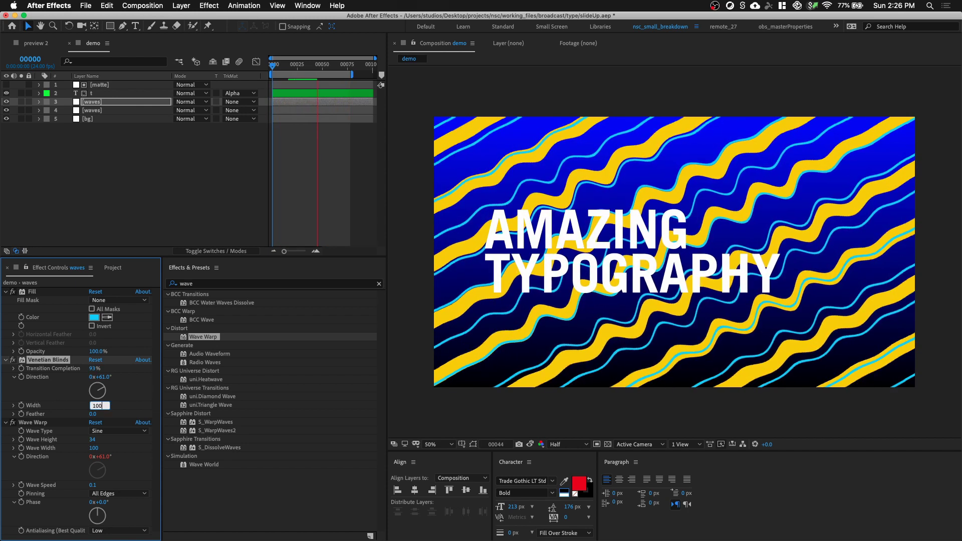
key(Return)
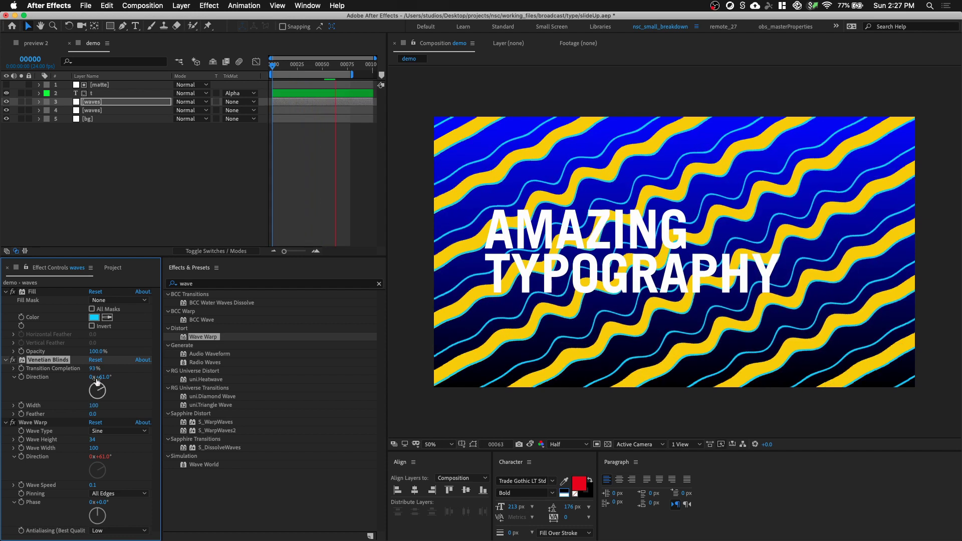
drag(106, 369, 98, 374)
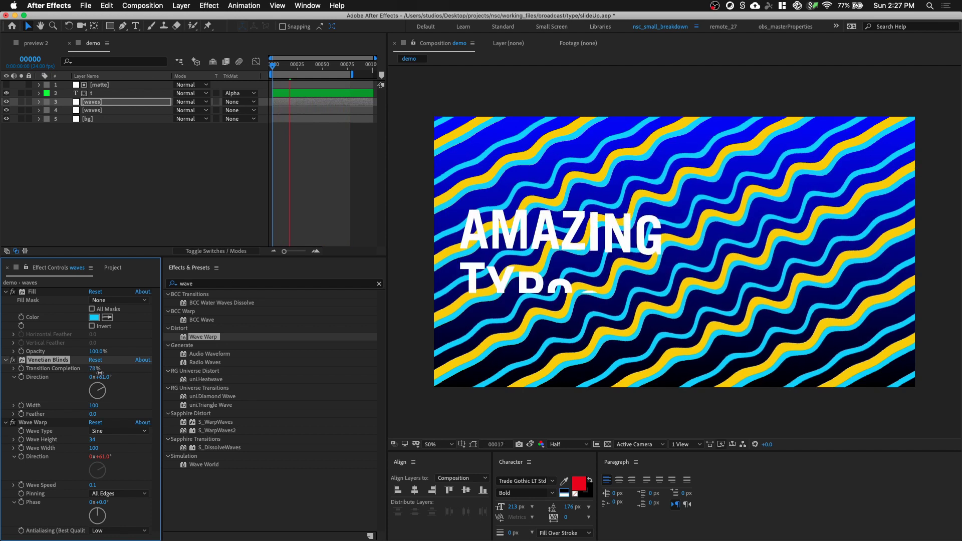
click(95, 369)
text(80)
key(Return)
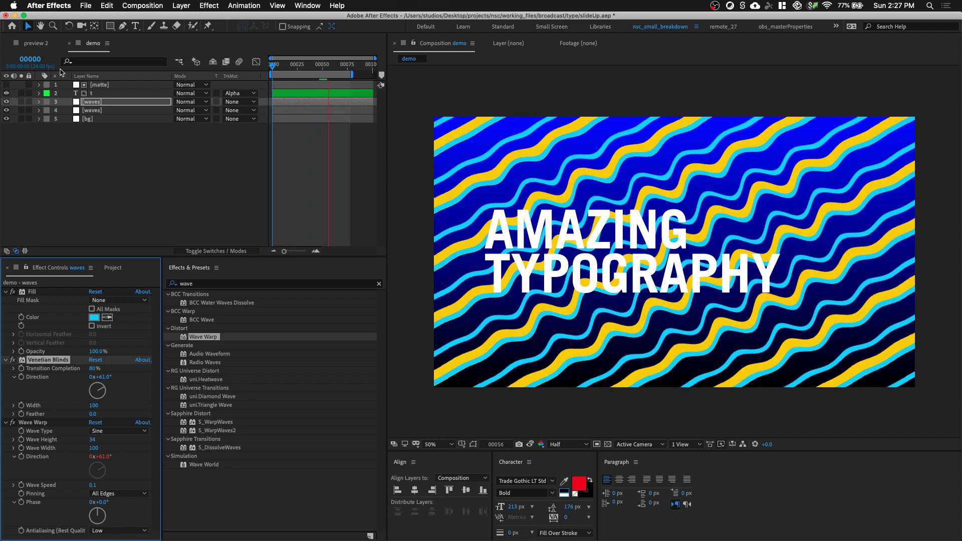
click(93, 110)
click(192, 111)
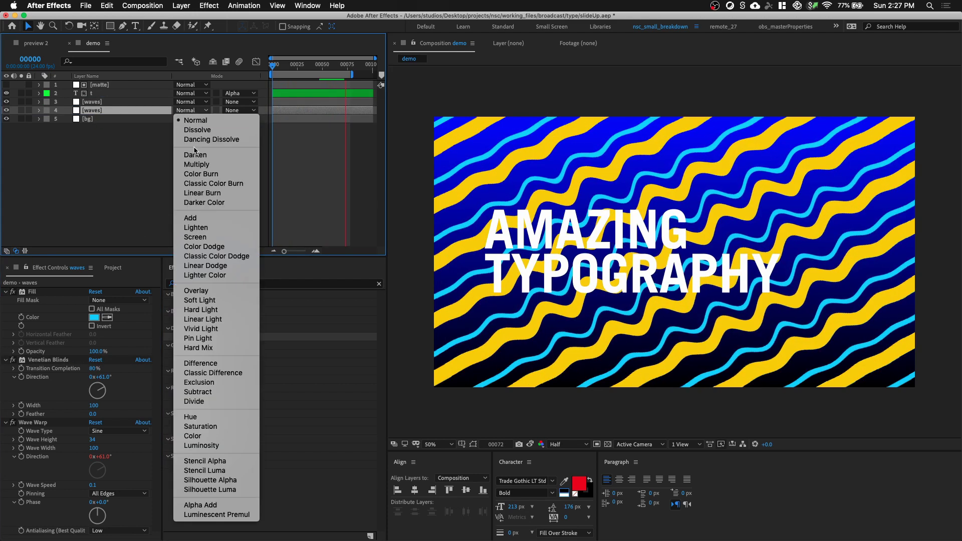
- Blend layer 4 in Soft Light and set its Wave Warp phase to 316° and wave width to 120
click(223, 300)
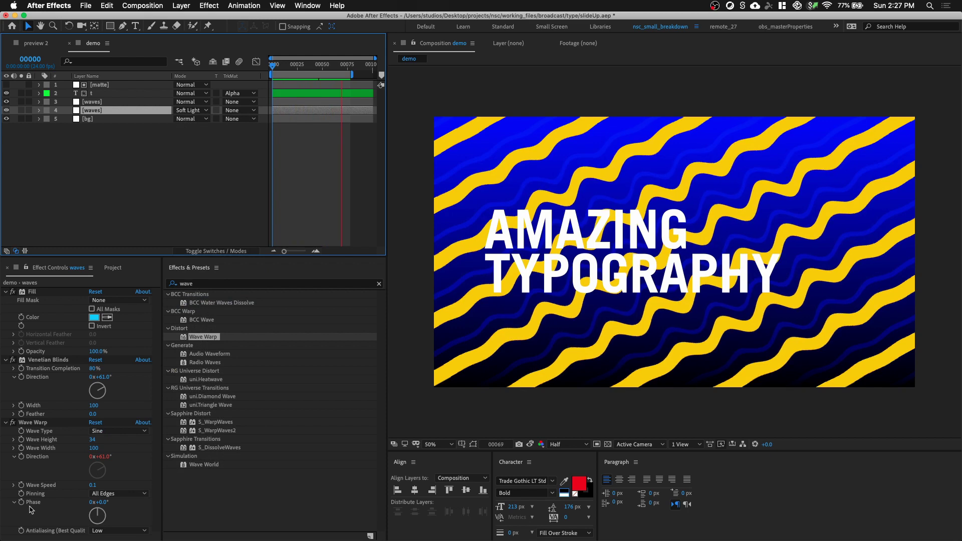
drag(106, 516, 112, 522)
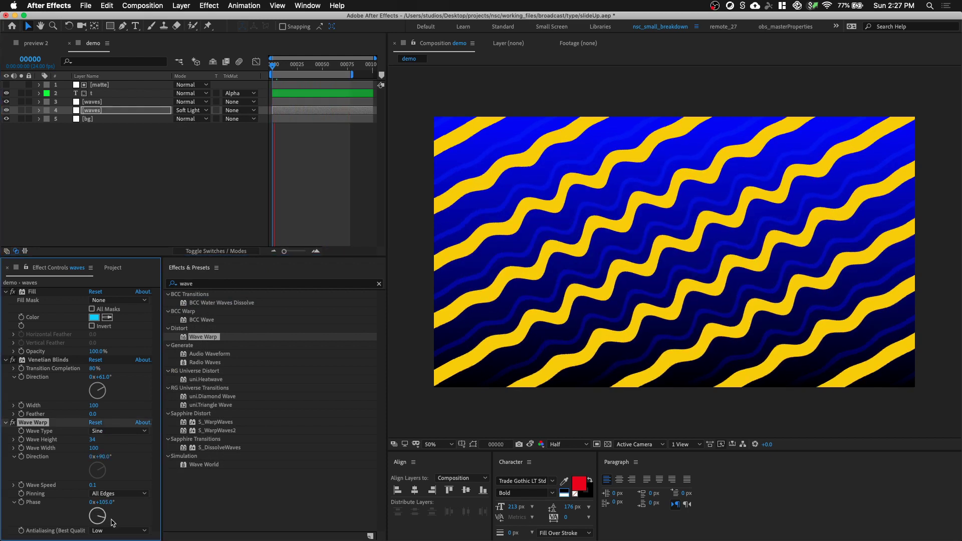
key(space)
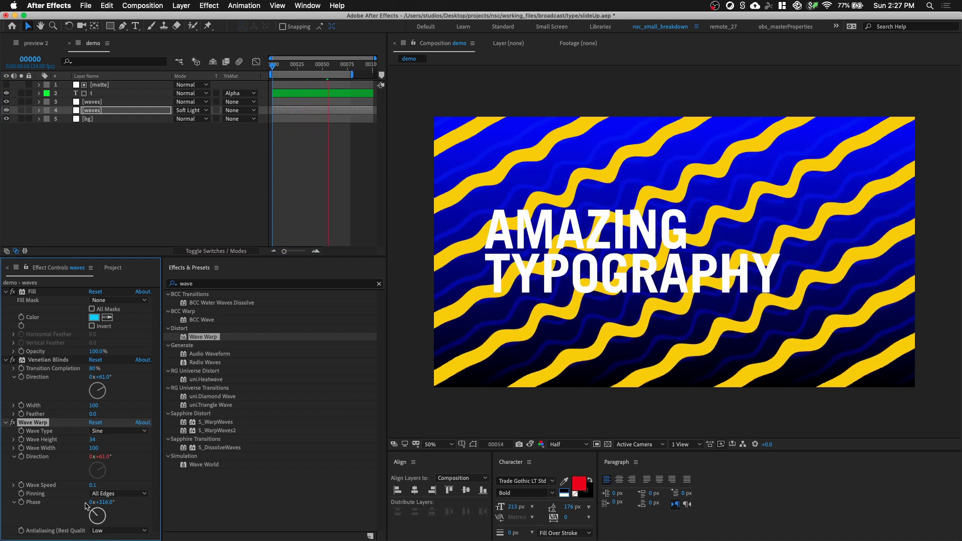
drag(93, 448, 128, 447)
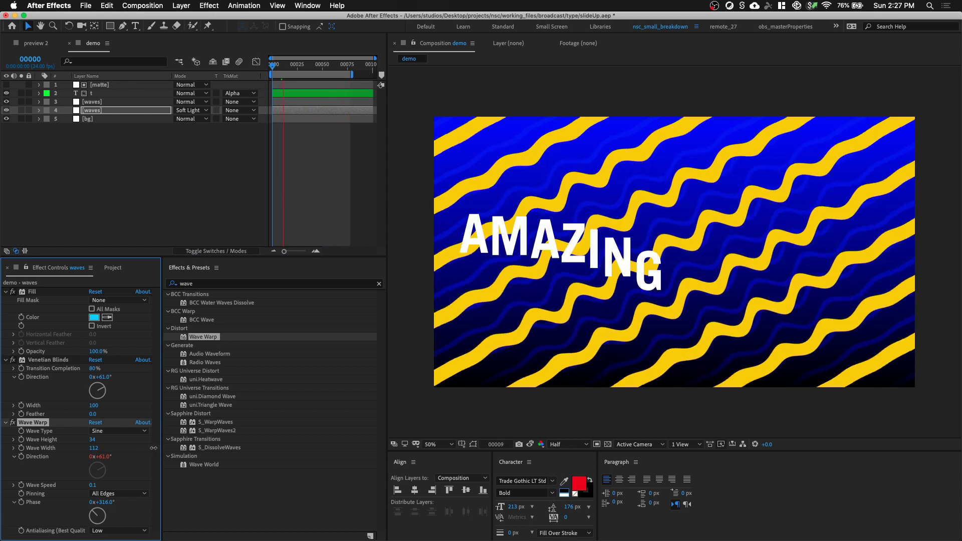
drag(94, 449, 98, 449)
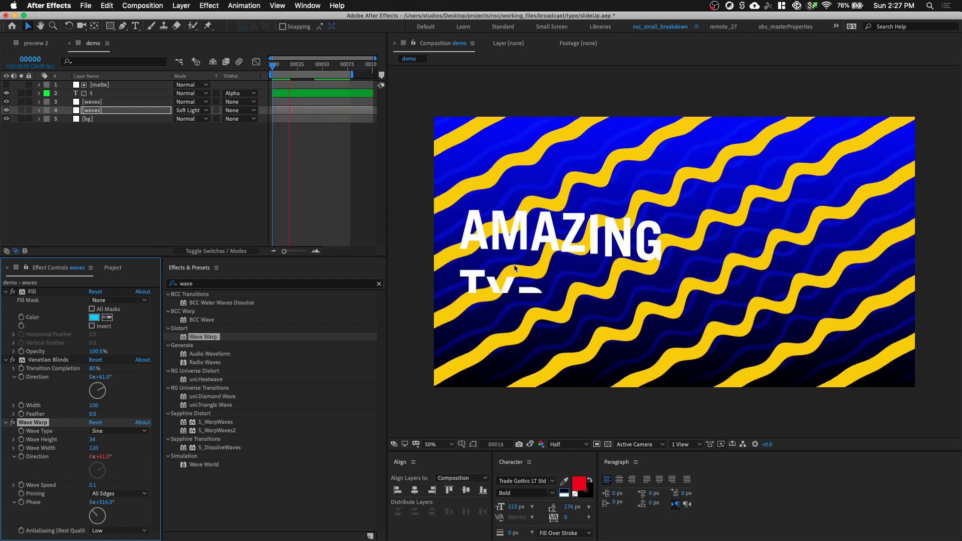
click(106, 153)
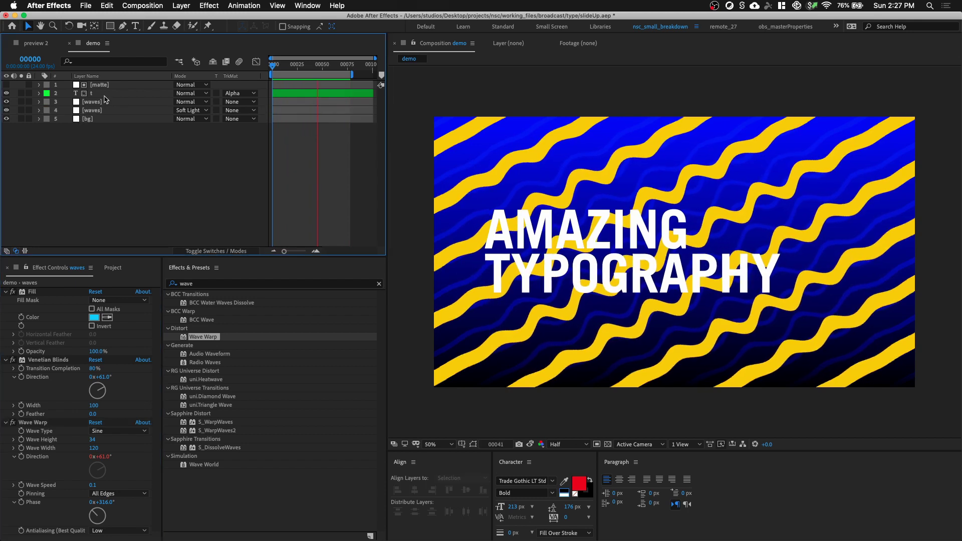
- Apply Drop Shadow to text layer t with softness 25 and distance 20
click(104, 94)
double_click(187, 284)
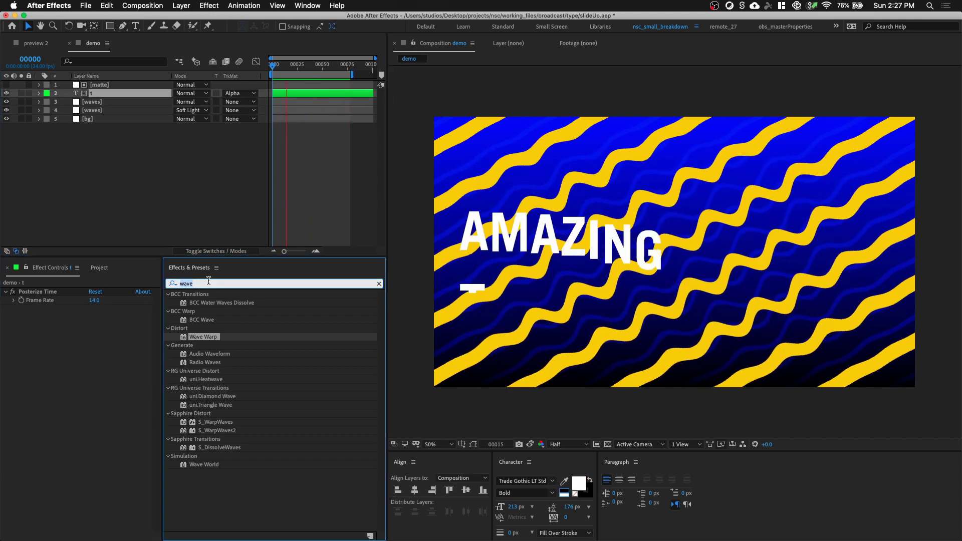
text(drop)
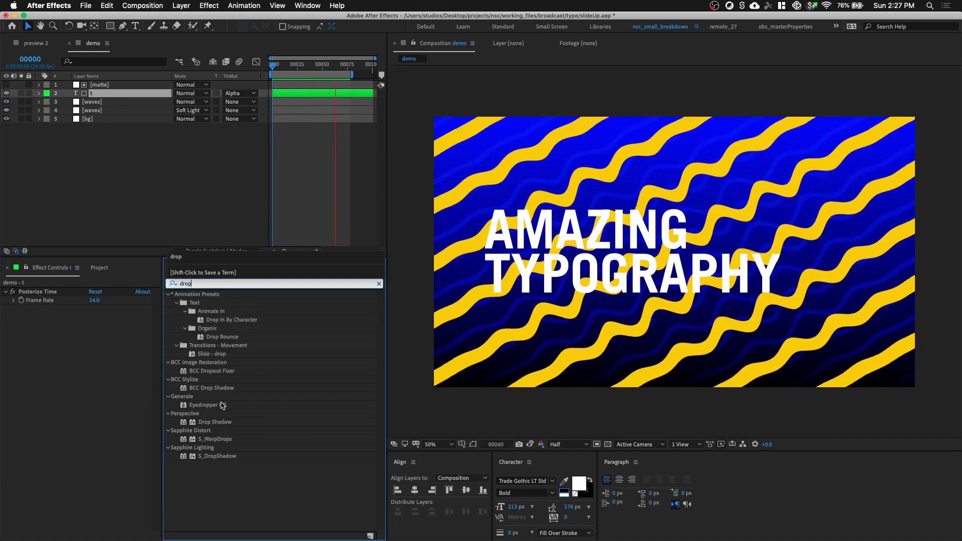
text( s)
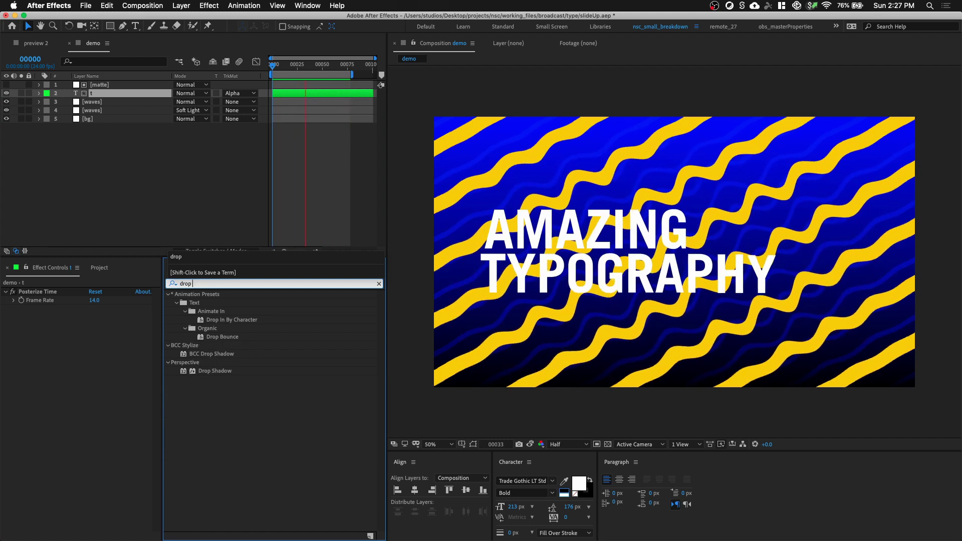
double_click(215, 320)
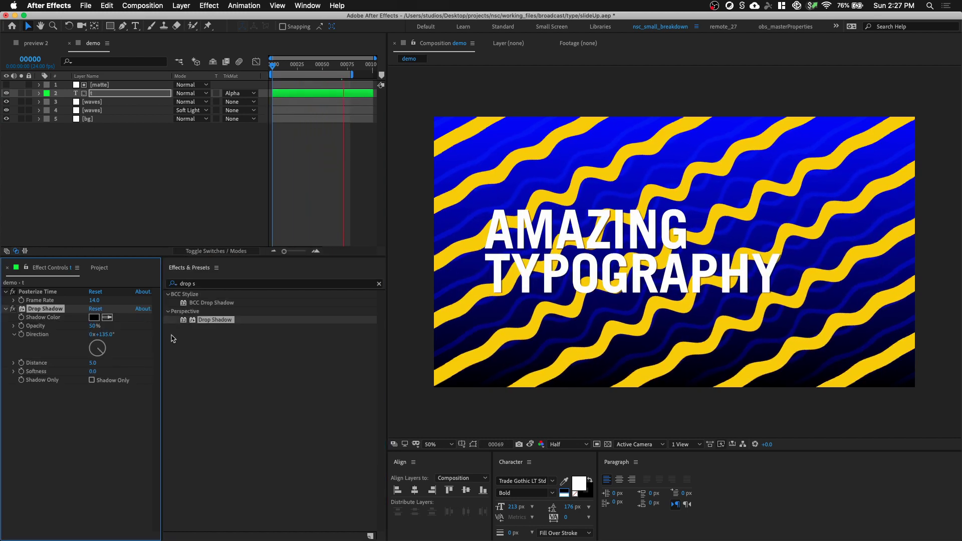
click(90, 372)
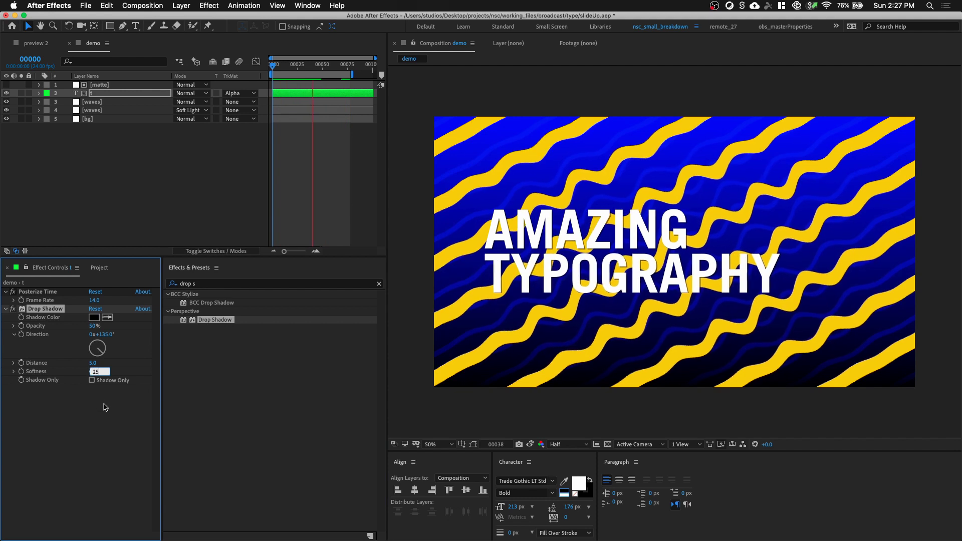
text(25)
key(Return)
drag(92, 363, 99, 363)
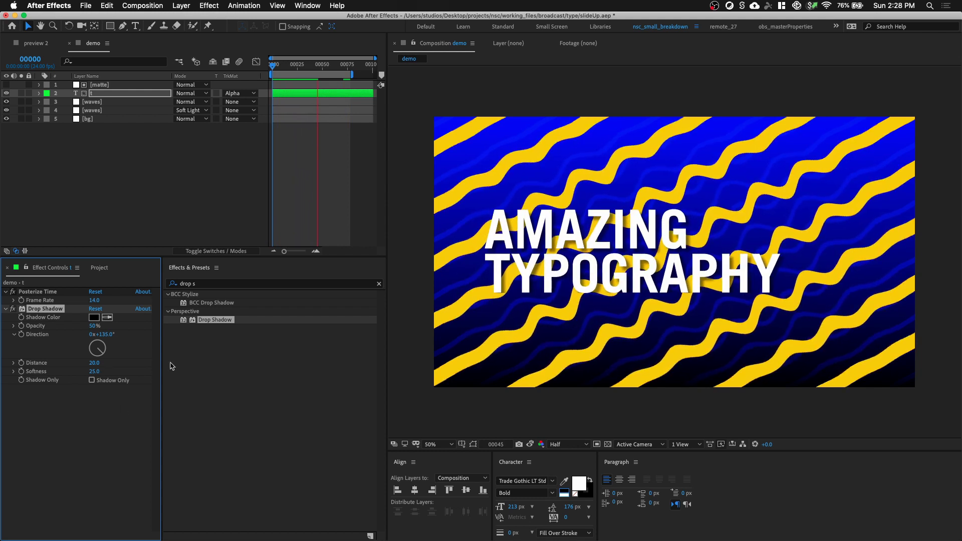
click(172, 211)
- Add a new Adjustment Layer on top and apply the Noise effect to it
right_click(172, 172)
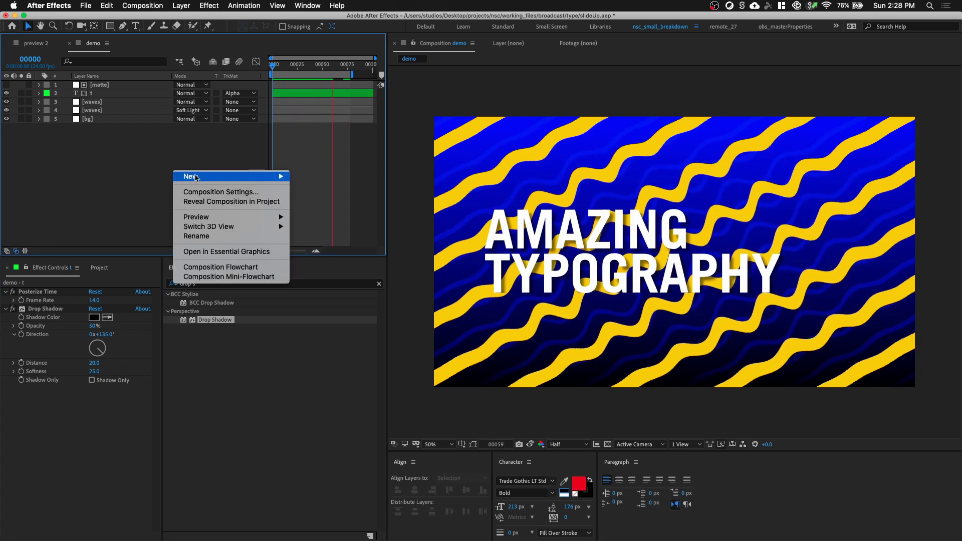
mouse_move(198, 178)
click(330, 253)
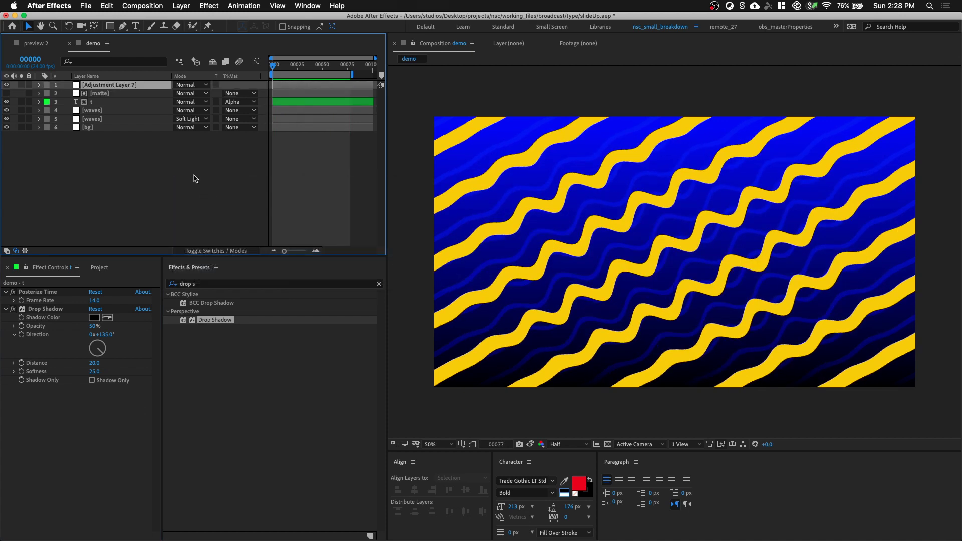
click(200, 269)
text(noise)
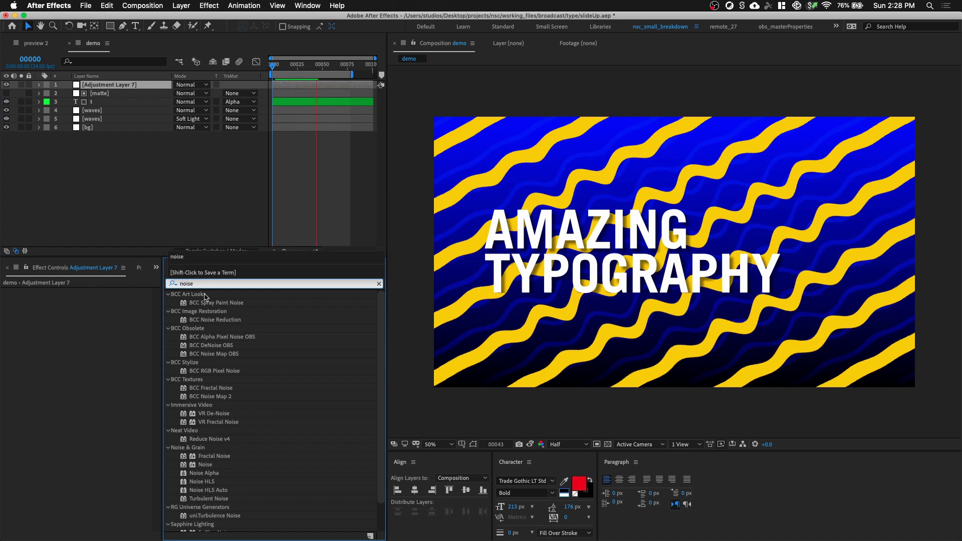
scroll(218, 469, down, 2)
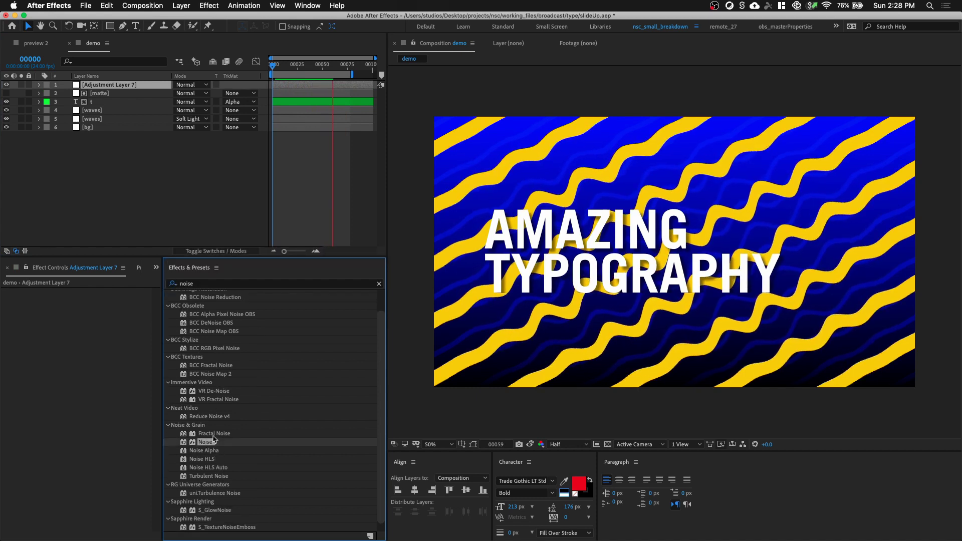
drag(210, 445, 91, 309)
- Set the adjustment layer's Amount of Noise to 10% and begin renaming the layer
key(space)
click(94, 301)
text(10)
key(Return)
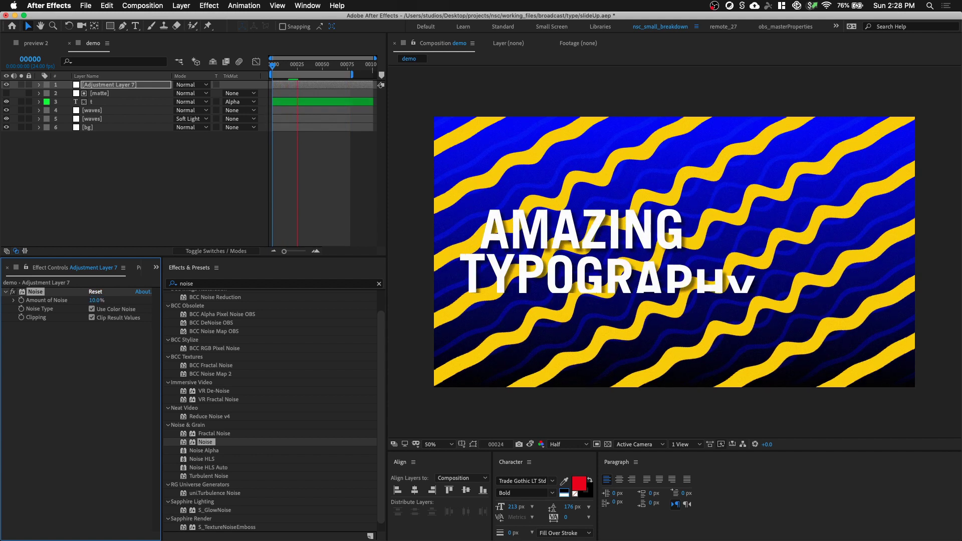
click(88, 185)
click(115, 86)
key(Return)
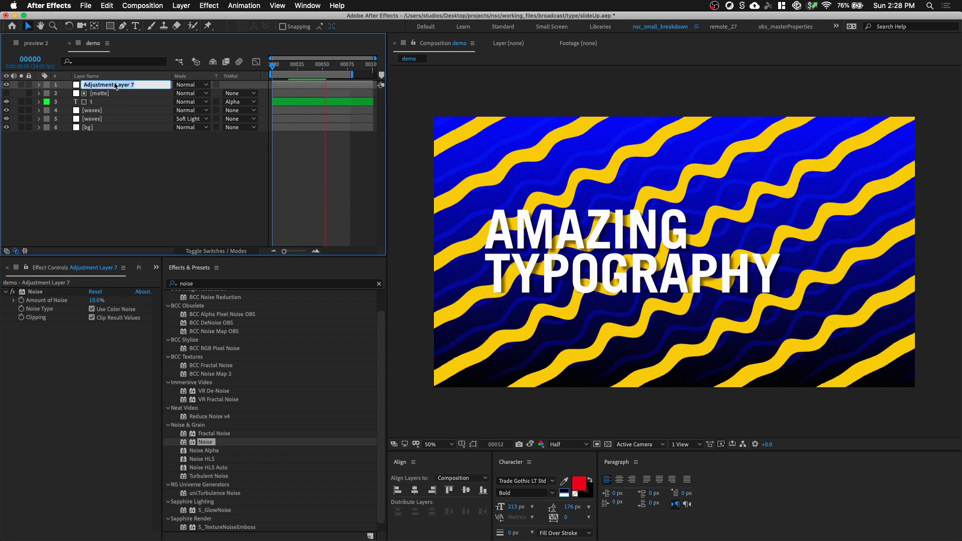